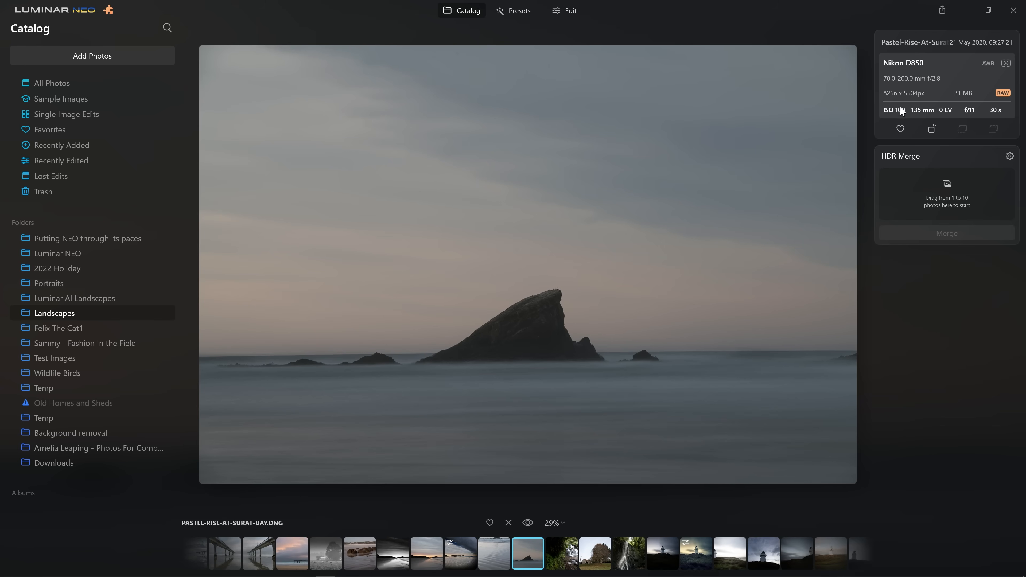
# Step: Apply the Fast Fix preset from the Scenery collection to the seascape photo
pyautogui.click(574, 15)
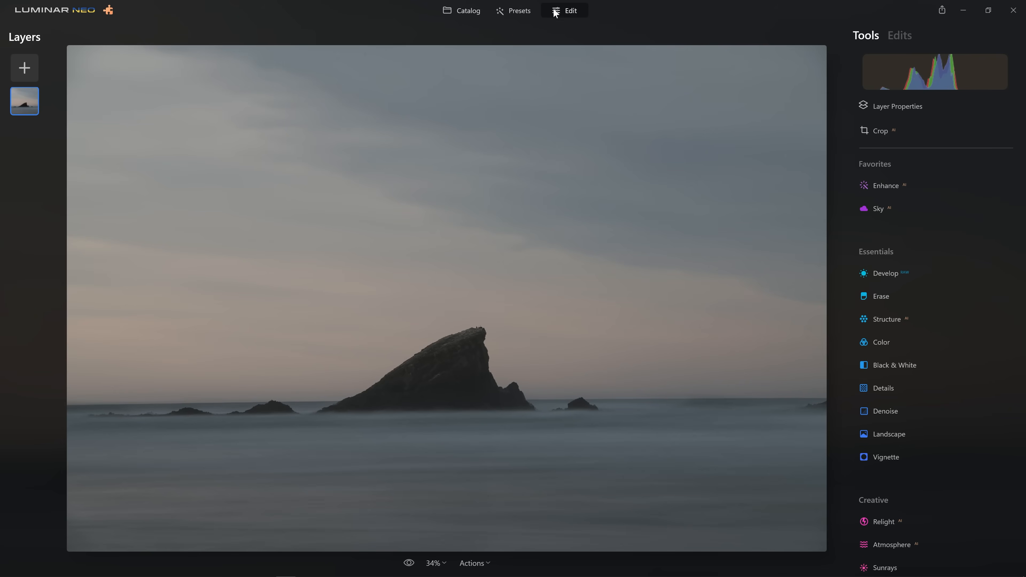
pyautogui.click(519, 15)
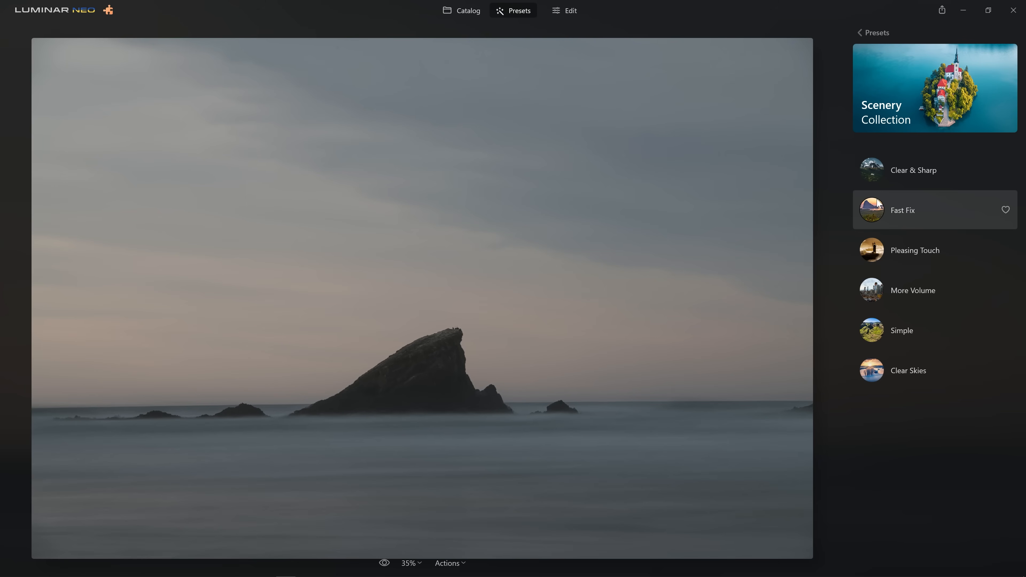
pyautogui.click(897, 209)
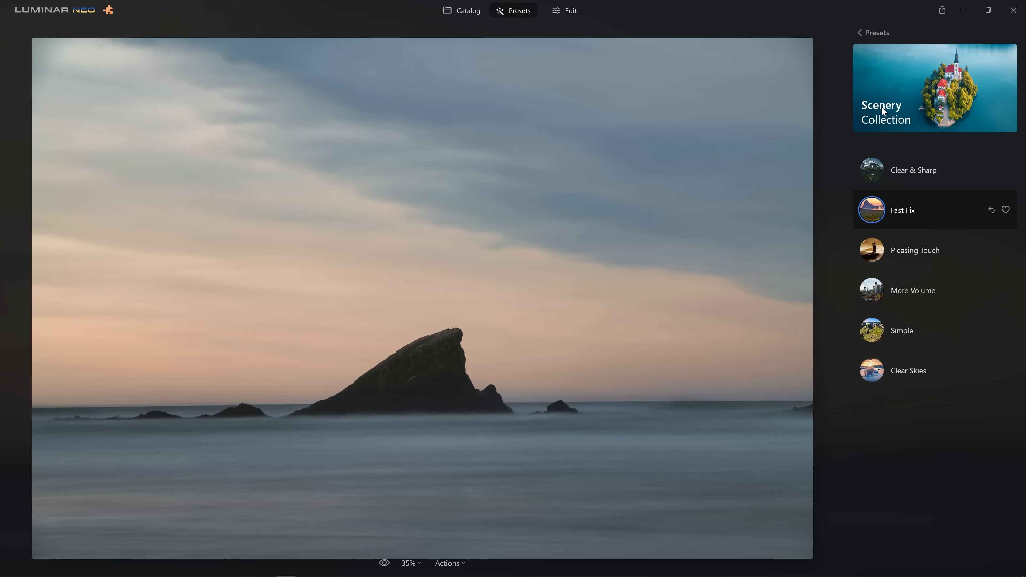
# Step: Return to editing and open the Dodge & Burn tool from the Professional tools
pyautogui.click(564, 12)
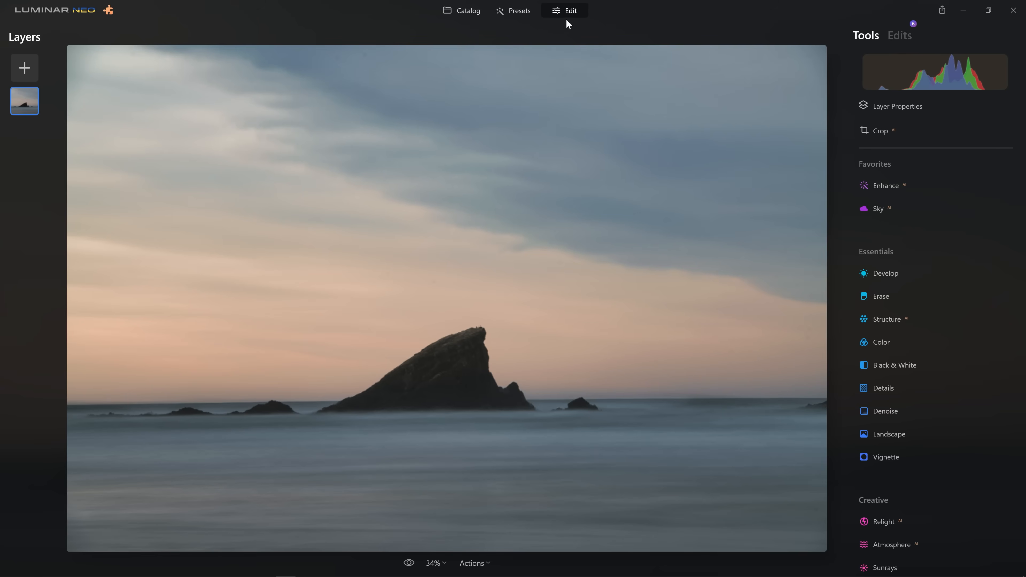
pyautogui.scroll(-10, 934, 245)
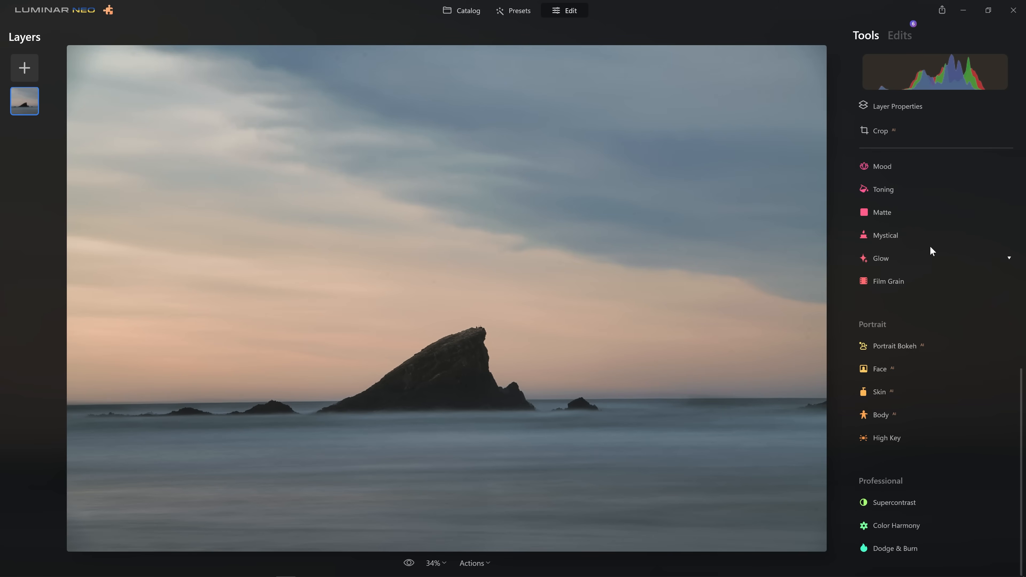
pyautogui.click(893, 481)
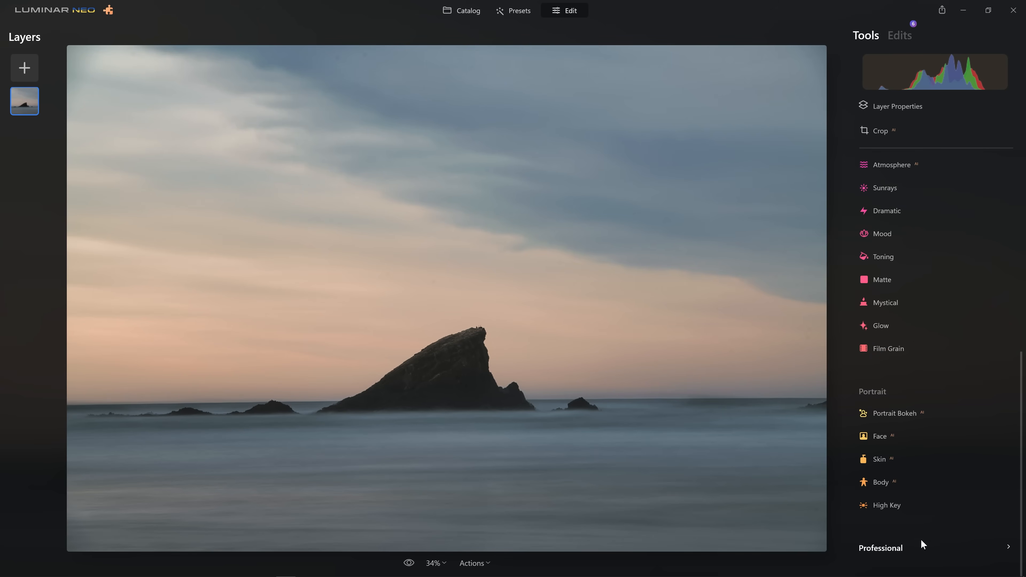
pyautogui.click(912, 546)
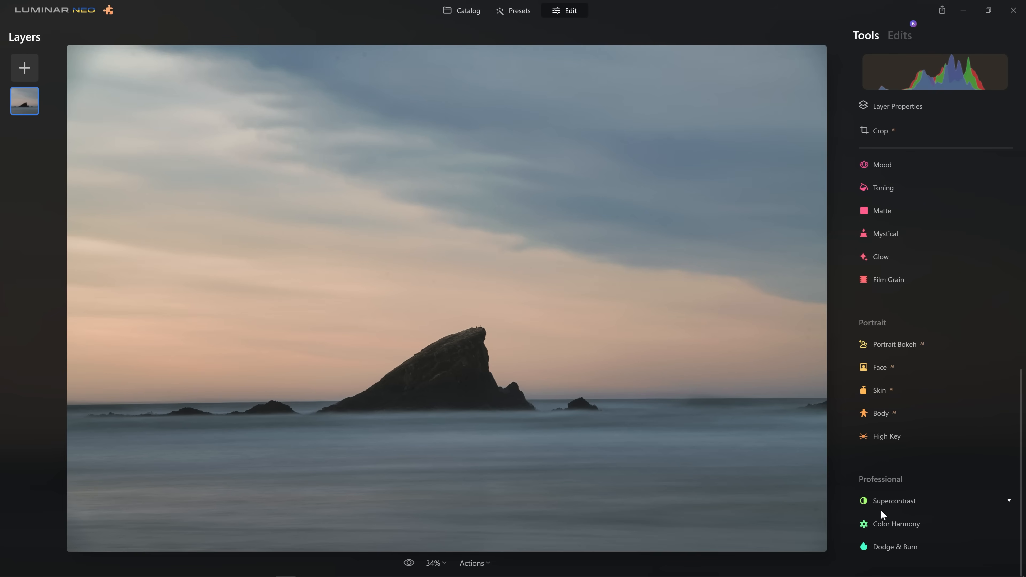
pyautogui.click(898, 546)
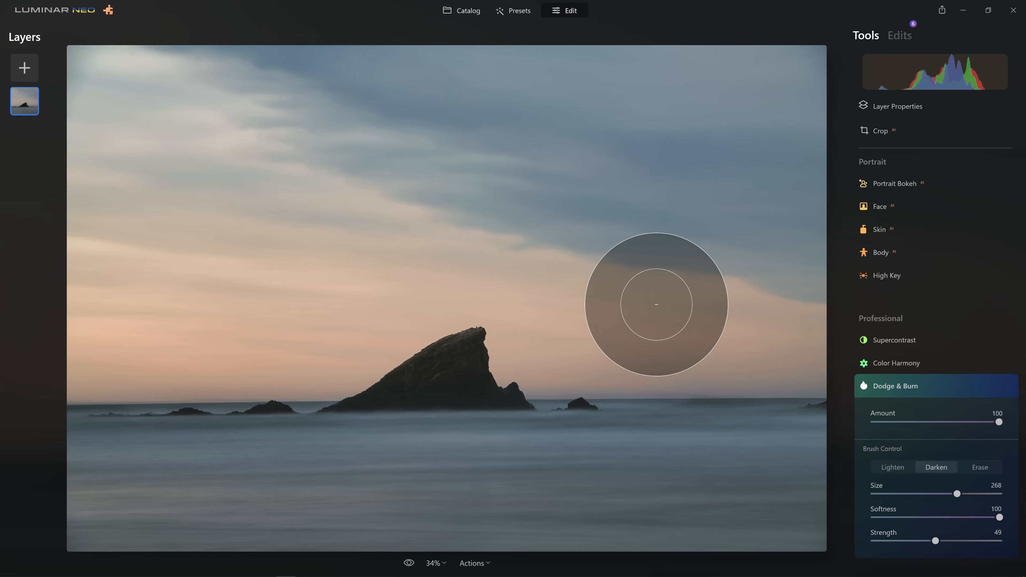
# Step: Darken the blue clouds with a size 268 brush at strength 49, and lighten the sky above the horizon at size 136, strength 50
pyautogui.click(792, 254)
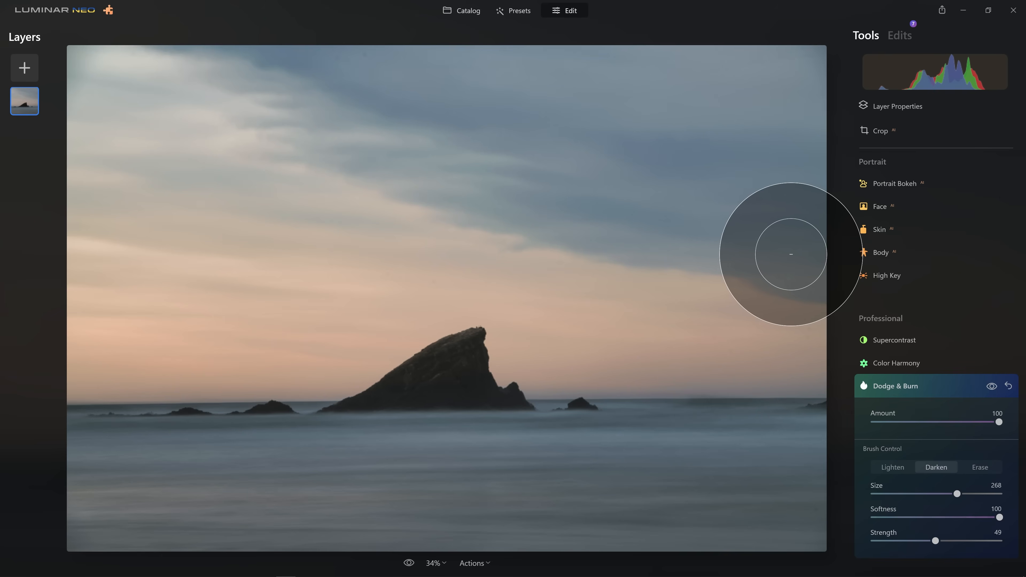
pyautogui.moveTo(789, 254)
pyautogui.mouseDown()
pyautogui.moveTo(665, 234)
pyautogui.moveTo(532, 189)
pyautogui.moveTo(359, 77)
pyautogui.moveTo(238, 25)
pyautogui.moveTo(267, 67)
pyautogui.moveTo(335, 88)
pyautogui.mouseUp()
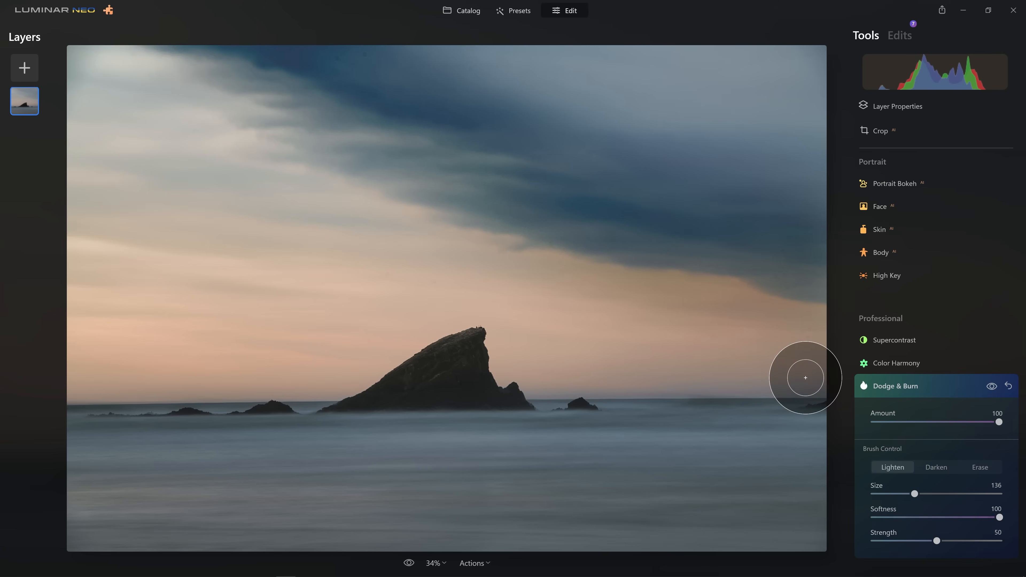
pyautogui.moveTo(780, 380)
pyautogui.mouseDown()
pyautogui.moveTo(655, 381)
pyautogui.moveTo(568, 362)
pyautogui.moveTo(371, 350)
pyautogui.moveTo(110, 350)
pyautogui.moveTo(80, 367)
pyautogui.mouseUp()
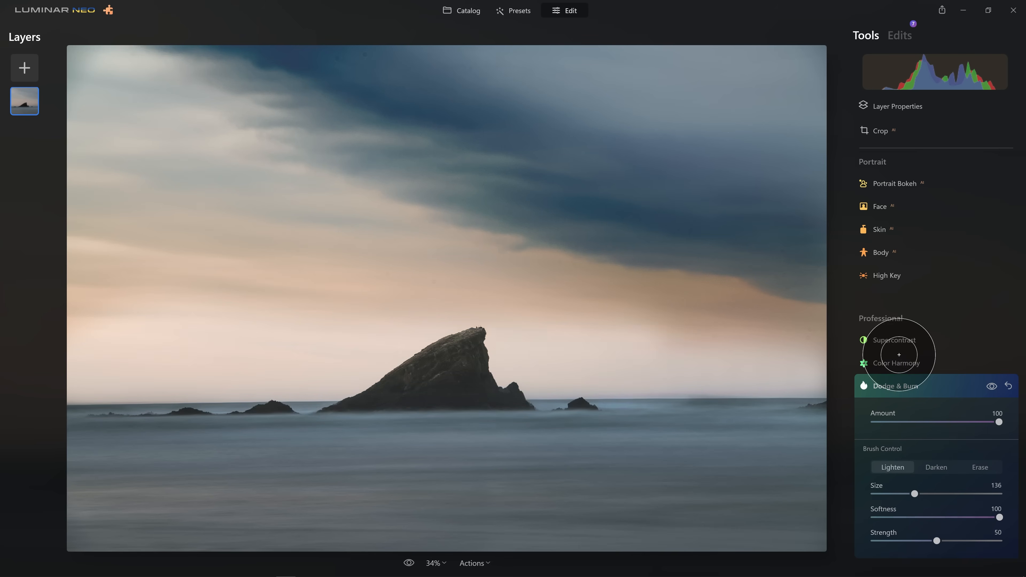
# Step: Paint three vertical Lighten strokes from sky to sea across the photo's left half, at brush strengths 100, 52 and 22
pyautogui.moveTo(938, 541); pyautogui.dragTo(1017, 549)
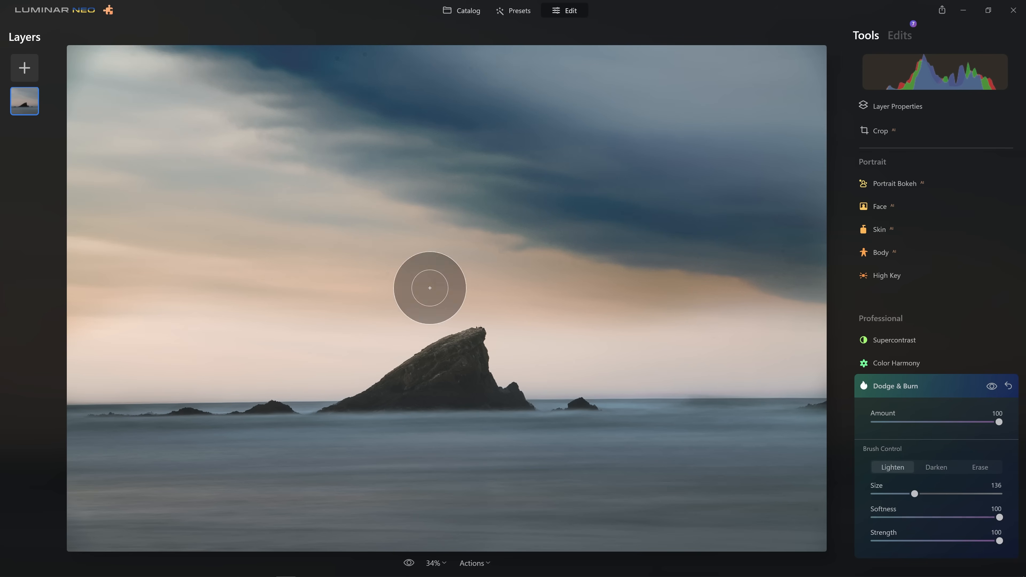
pyautogui.moveTo(194, 133)
pyautogui.mouseDown()
pyautogui.moveTo(191, 317)
pyautogui.moveTo(167, 433)
pyautogui.moveTo(168, 499)
pyautogui.mouseUp()
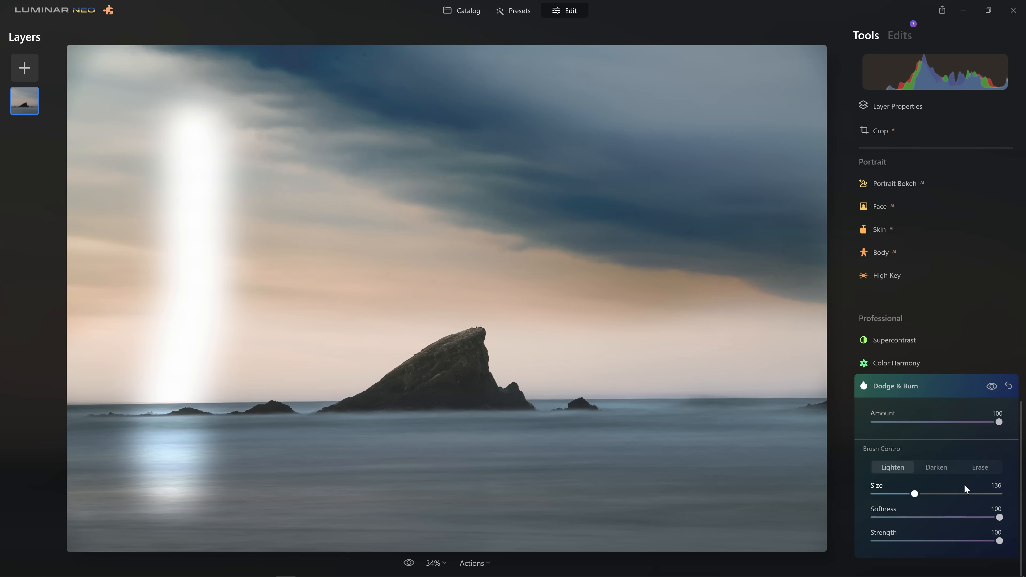
pyautogui.moveTo(999, 542); pyautogui.dragTo(939, 542)
pyautogui.moveTo(348, 161)
pyautogui.mouseDown()
pyautogui.moveTo(299, 128)
pyautogui.moveTo(325, 222)
pyautogui.moveTo(313, 284)
pyautogui.moveTo(327, 417)
pyautogui.moveTo(310, 516)
pyautogui.mouseUp()
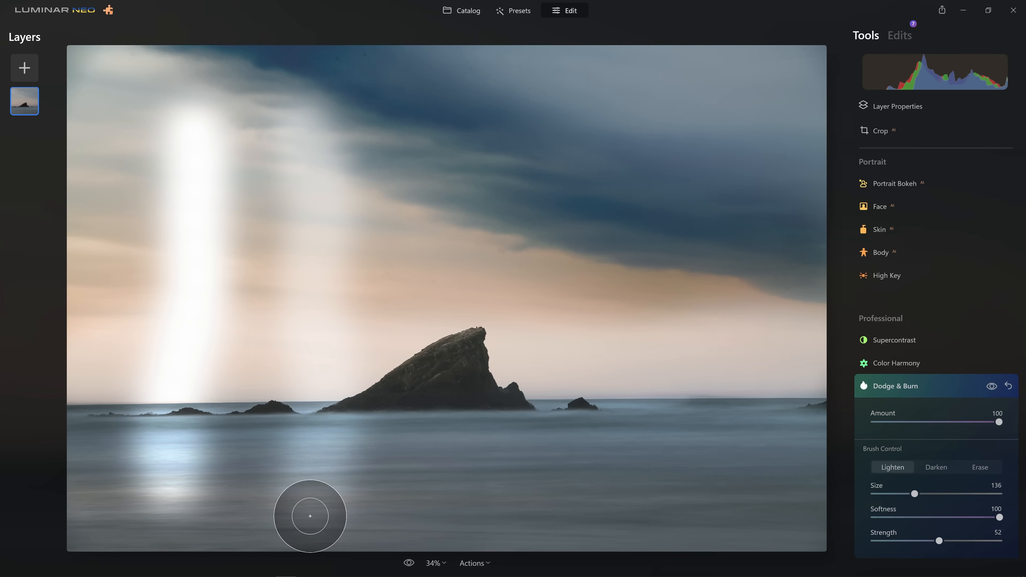
pyautogui.moveTo(922, 541); pyautogui.dragTo(902, 542)
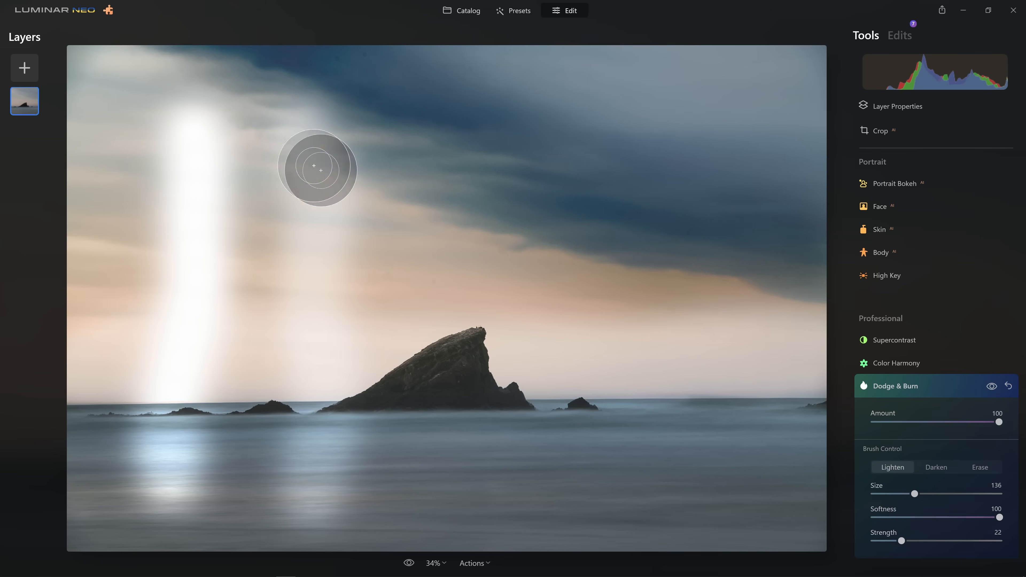
pyautogui.moveTo(408, 114)
pyautogui.mouseDown()
pyautogui.moveTo(419, 420)
pyautogui.moveTo(405, 504)
pyautogui.mouseUp()
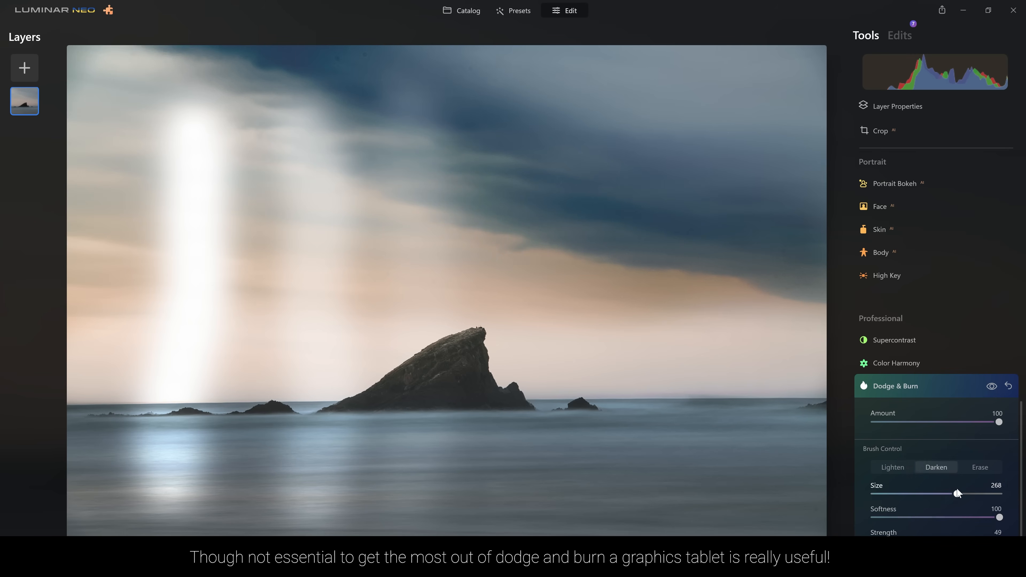
# Step: Paint three vertical Darken strokes across the photo's right half with a size 268 brush at strengths 100, 54 and 21
pyautogui.moveTo(934, 541); pyautogui.dragTo(1012, 543)
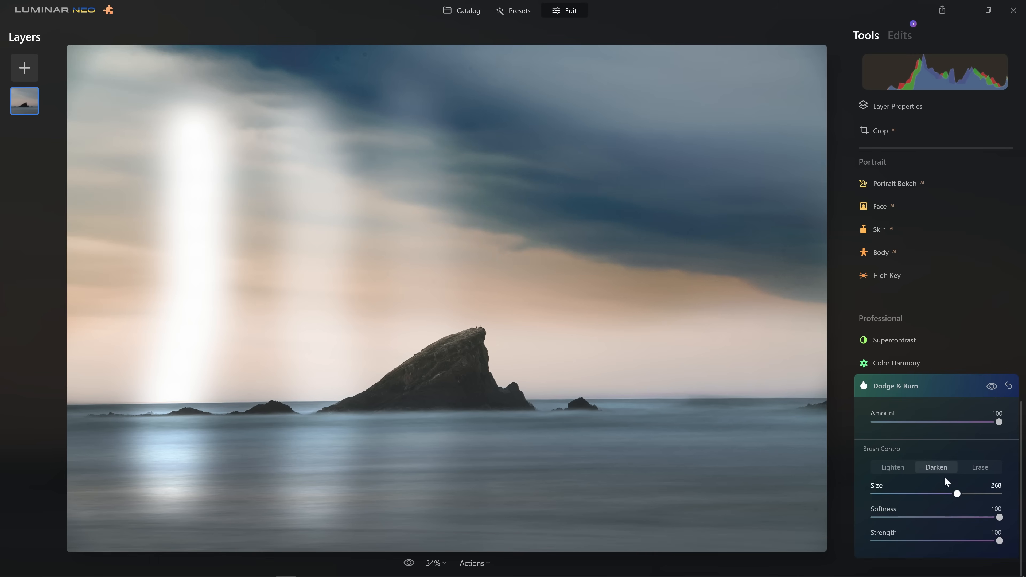
pyautogui.moveTo(518, 119); pyautogui.dragTo(518, 126)
pyautogui.moveTo(512, 313); pyautogui.dragTo(517, 532)
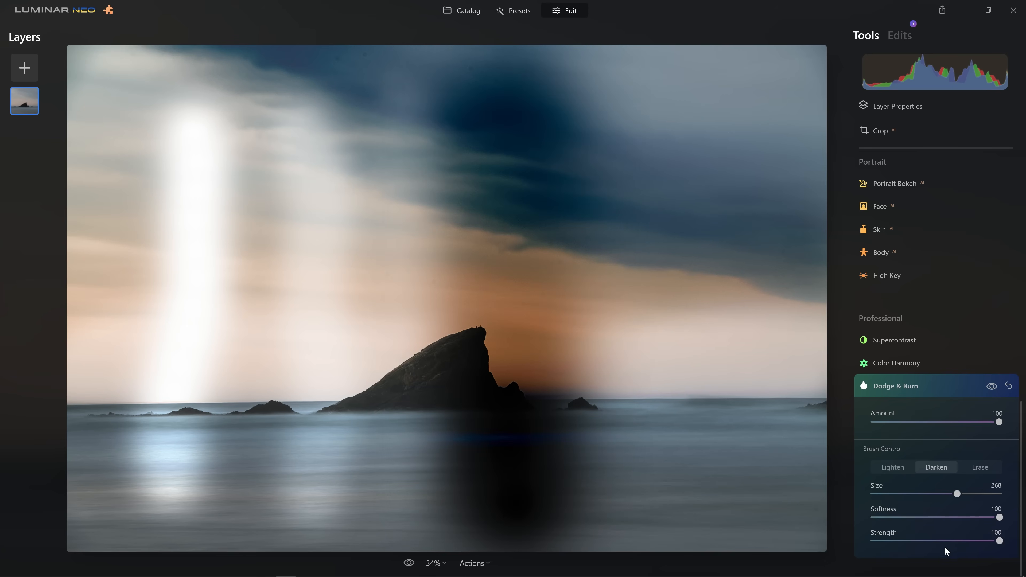
pyautogui.moveTo(630, 131)
pyautogui.mouseDown()
pyautogui.moveTo(671, 328)
pyautogui.moveTo(662, 493)
pyautogui.mouseUp()
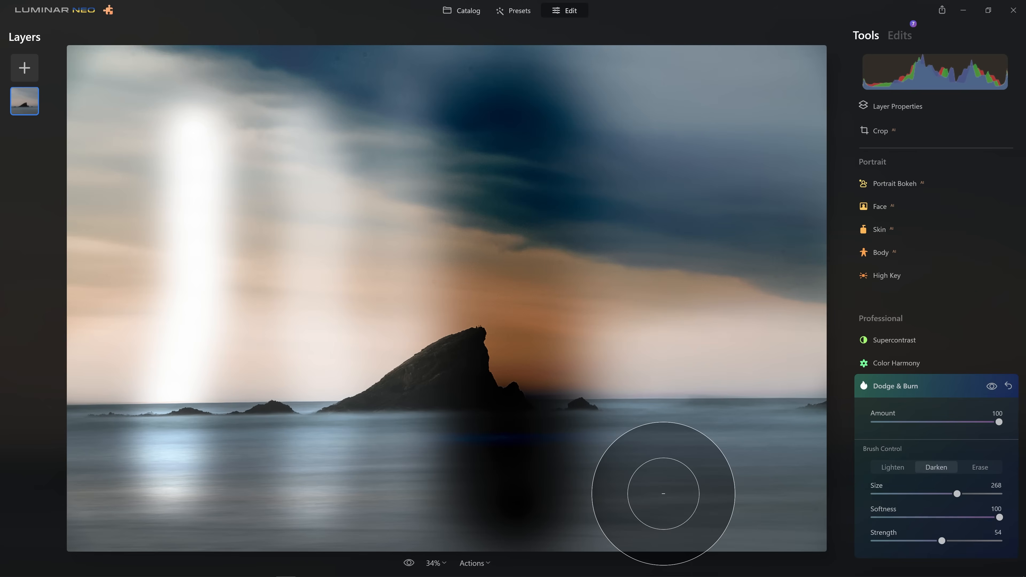
pyautogui.click(901, 542)
pyautogui.moveTo(788, 214)
pyautogui.mouseDown()
pyautogui.moveTo(777, 129)
pyautogui.moveTo(813, 349)
pyautogui.moveTo(788, 469)
pyautogui.moveTo(786, 546)
pyautogui.mouseUp()
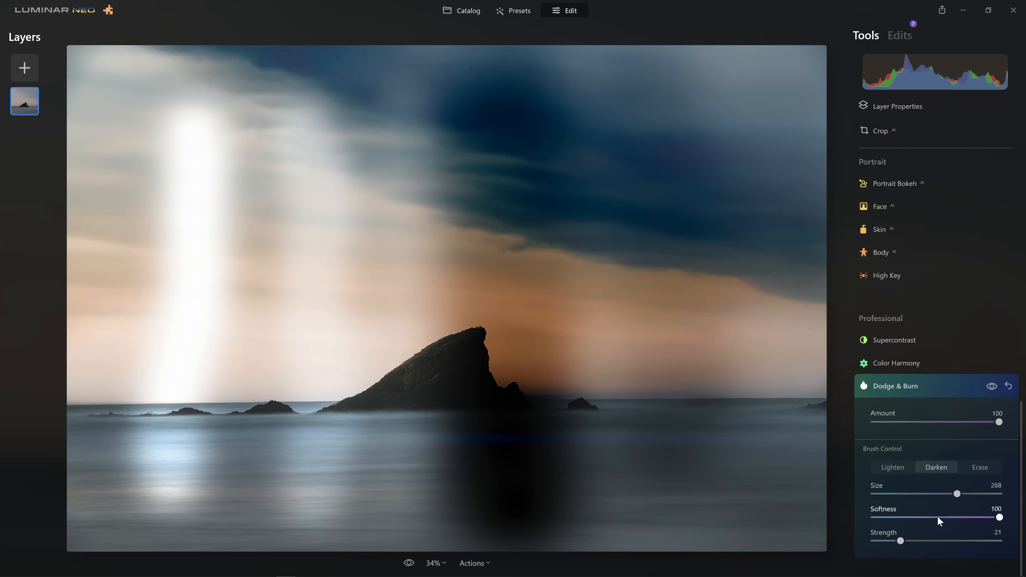
# Step: Erase the brushwork above the horizon at strength 40 and in the upper sky at strength 100, using a size 208 brush
pyautogui.click(982, 468)
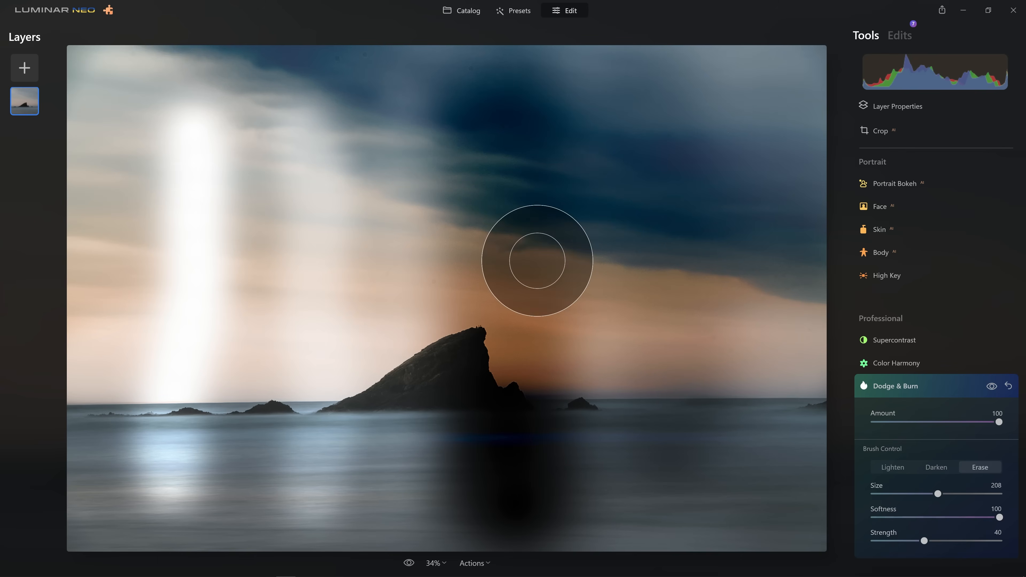
pyautogui.moveTo(578, 336)
pyautogui.mouseDown()
pyautogui.moveTo(347, 378)
pyautogui.moveTo(253, 376)
pyautogui.moveTo(107, 340)
pyautogui.mouseUp()
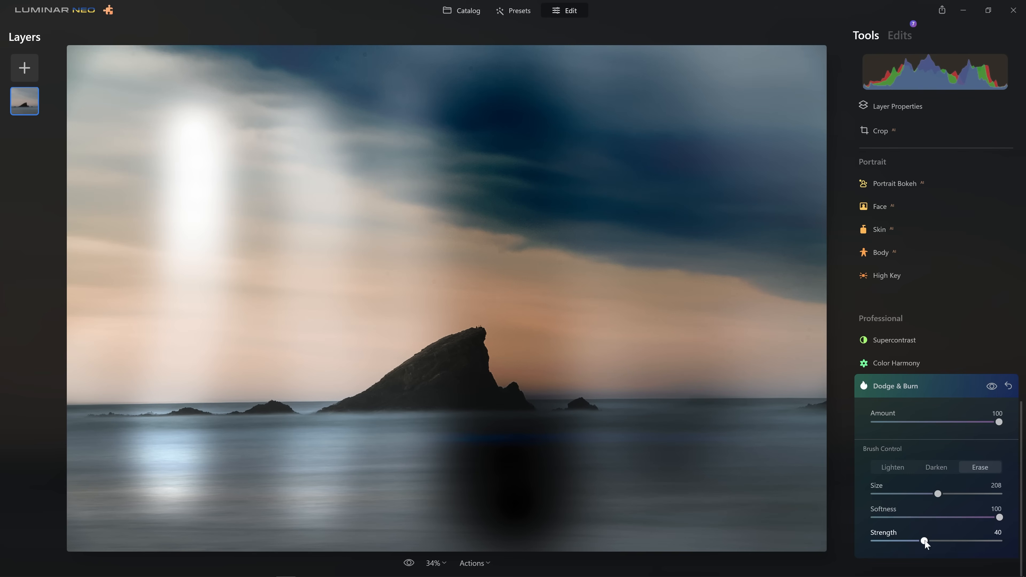
pyautogui.moveTo(792, 178)
pyautogui.mouseDown()
pyautogui.moveTo(682, 196)
pyautogui.moveTo(474, 194)
pyautogui.moveTo(134, 154)
pyautogui.moveTo(17, 172)
pyautogui.mouseUp()
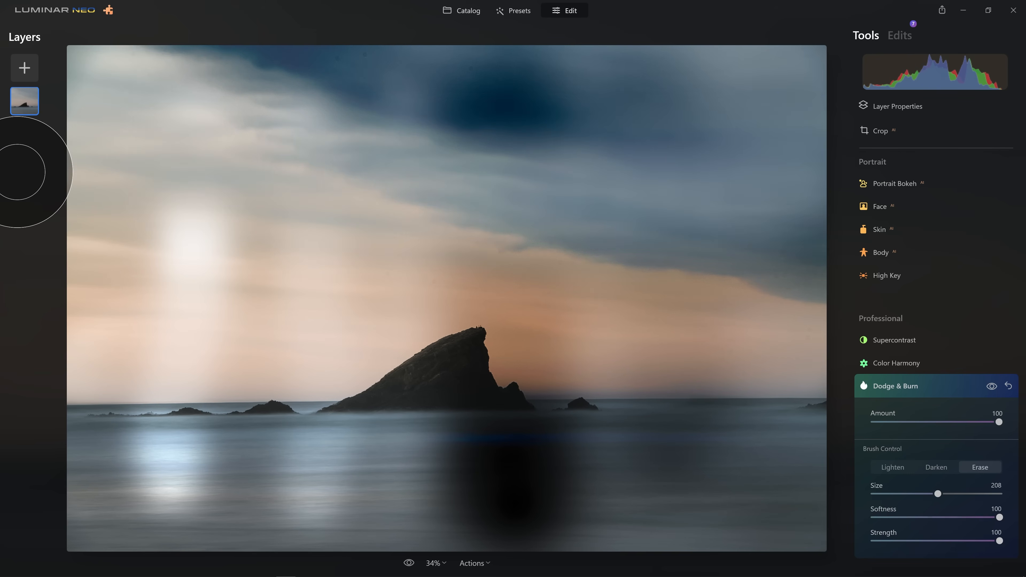
pyautogui.moveTo(641, 92)
pyautogui.mouseDown()
pyautogui.moveTo(539, 92)
pyautogui.moveTo(355, 58)
pyautogui.mouseUp()
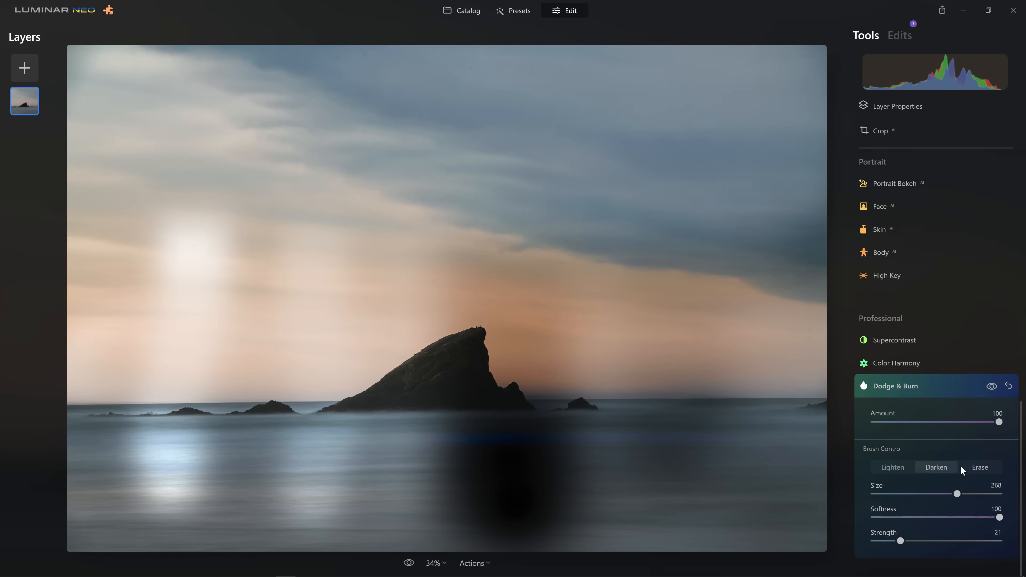
# Step: Paint a diagonal Darken stroke above the rock with brush size 240 and softness 0, and restore the softness to 100
pyautogui.moveTo(956, 494)
pyautogui.mouseDown()
pyautogui.moveTo(990, 494)
pyautogui.moveTo(911, 494)
pyautogui.moveTo(1000, 494)
pyautogui.moveTo(987, 518)
pyautogui.moveTo(883, 524)
pyautogui.moveTo(980, 510)
pyautogui.moveTo(849, 515)
pyautogui.mouseUp()
pyautogui.click(948, 494)
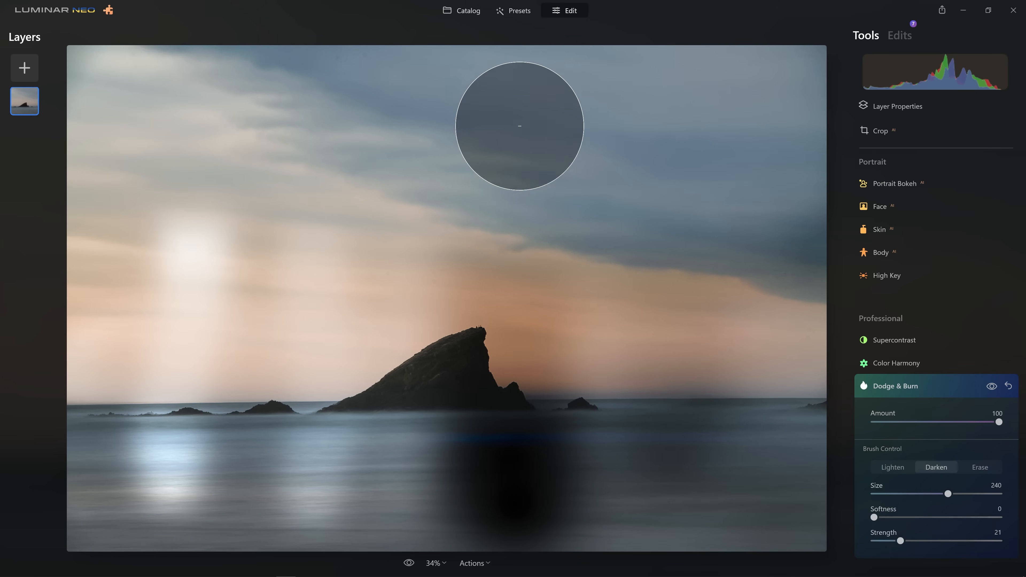
pyautogui.moveTo(467, 130); pyautogui.dragTo(539, 294)
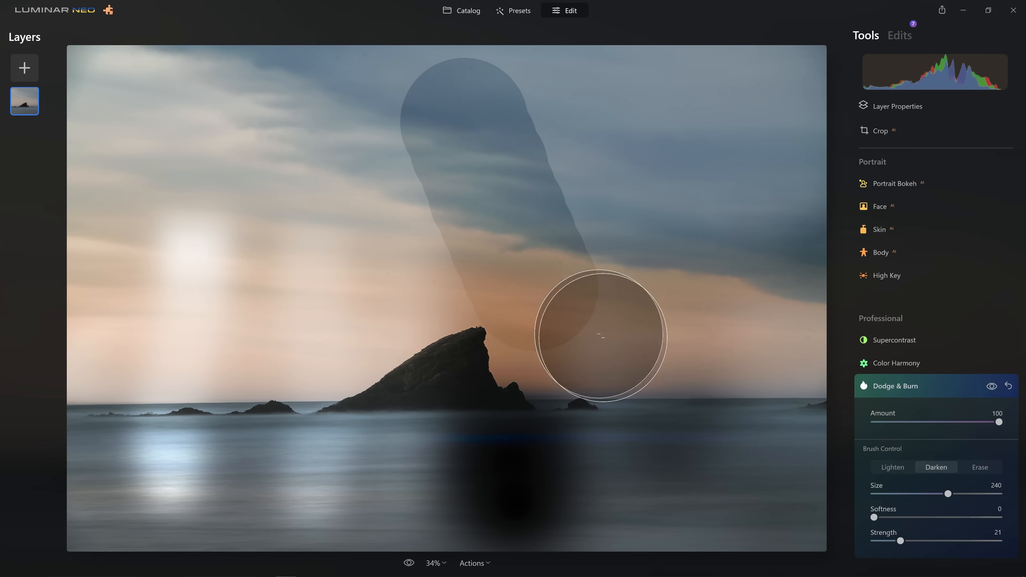
pyautogui.moveTo(874, 517); pyautogui.dragTo(1024, 526)
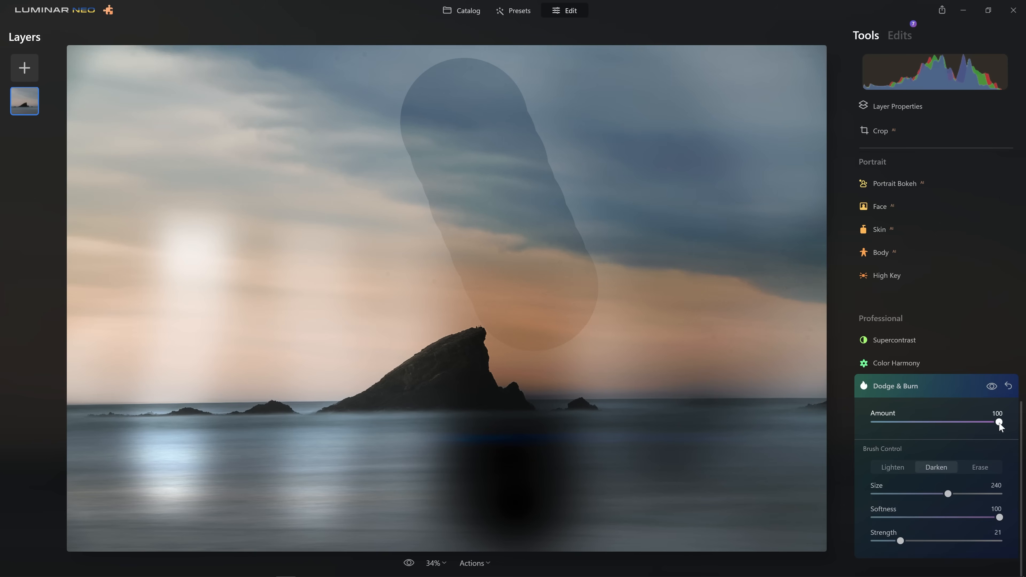
# Step: Set the Dodge & Burn amount to 50 and toggle the effect off and on to compare
pyautogui.moveTo(980, 426)
pyautogui.mouseDown()
pyautogui.moveTo(856, 428)
pyautogui.moveTo(937, 424)
pyautogui.mouseUp()
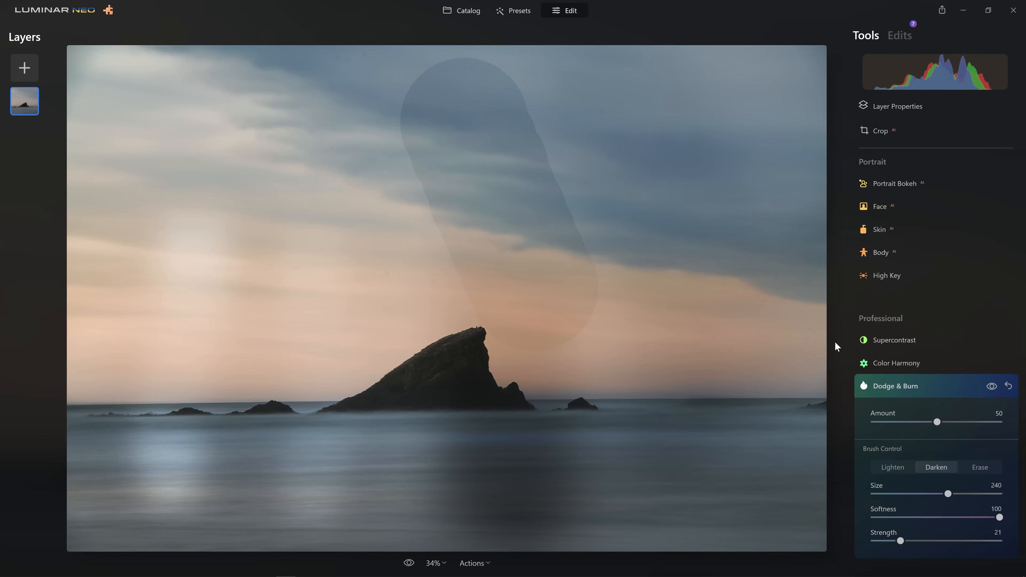
pyautogui.click(991, 386)
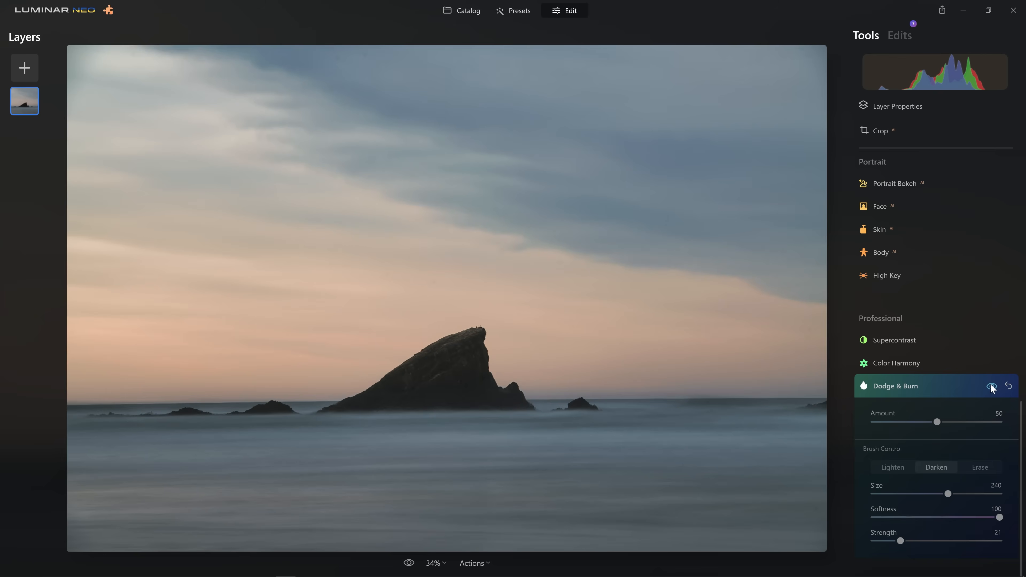
pyautogui.click(992, 386)
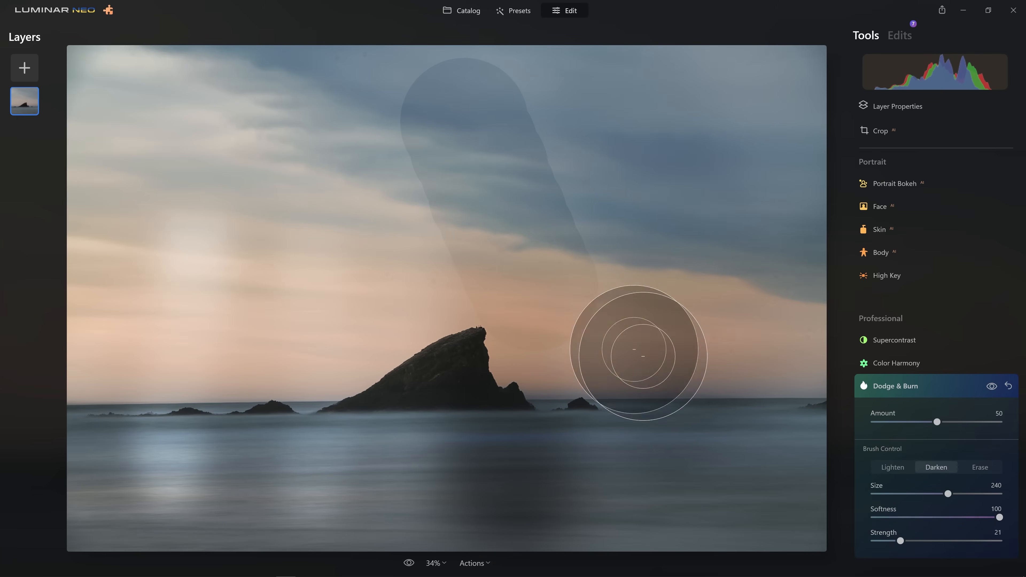
# Step: Reset the Dodge & Burn adjustments and darken the blue clouds across the upper sky with a size 300 brush at strength 21
pyautogui.click(1008, 388)
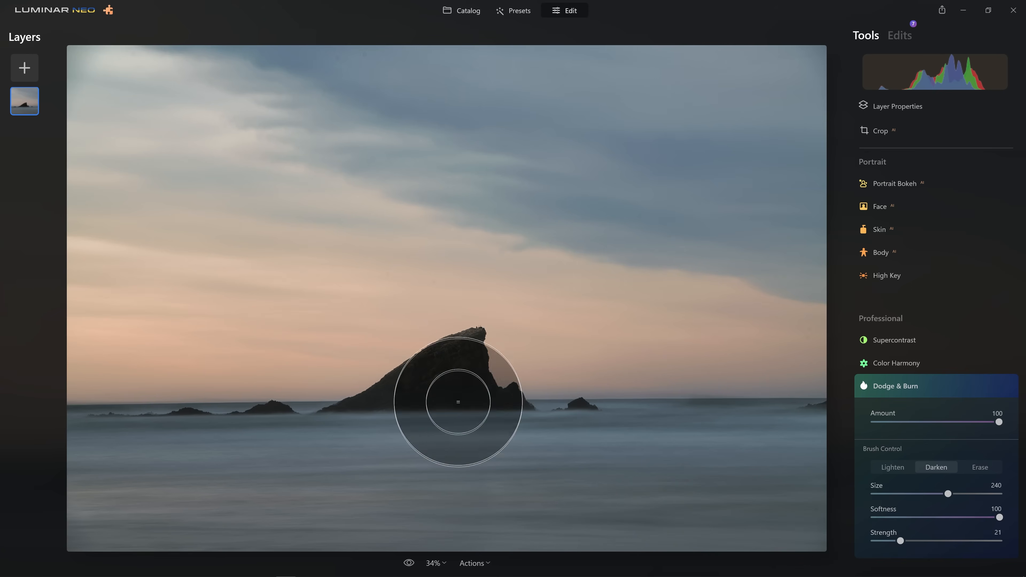
pyautogui.press(']')
pyautogui.press(']')
pyautogui.press(']')
pyautogui.press(']')
pyautogui.press(']')
pyautogui.press(']')
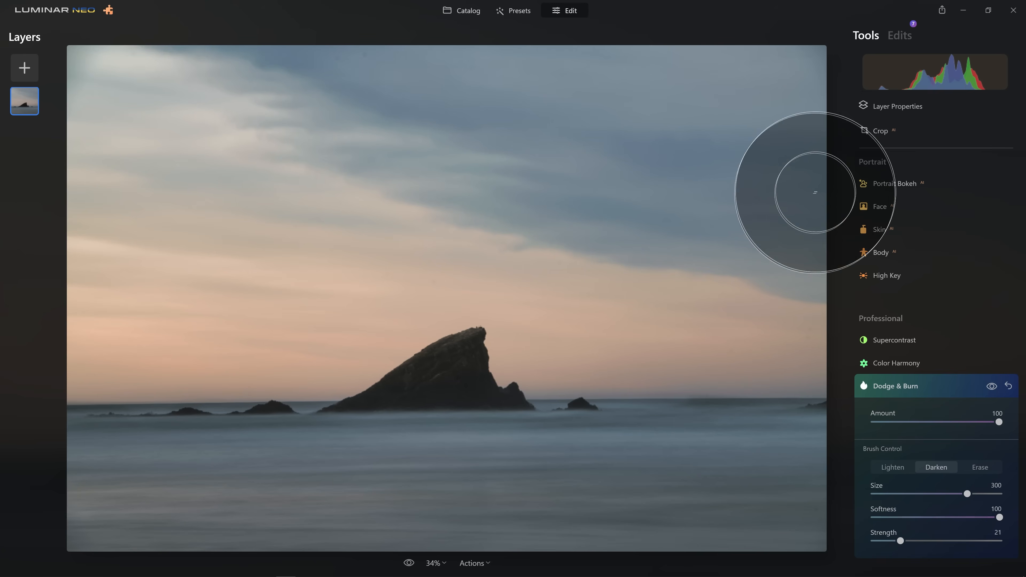
pyautogui.moveTo(801, 133); pyautogui.dragTo(584, 120)
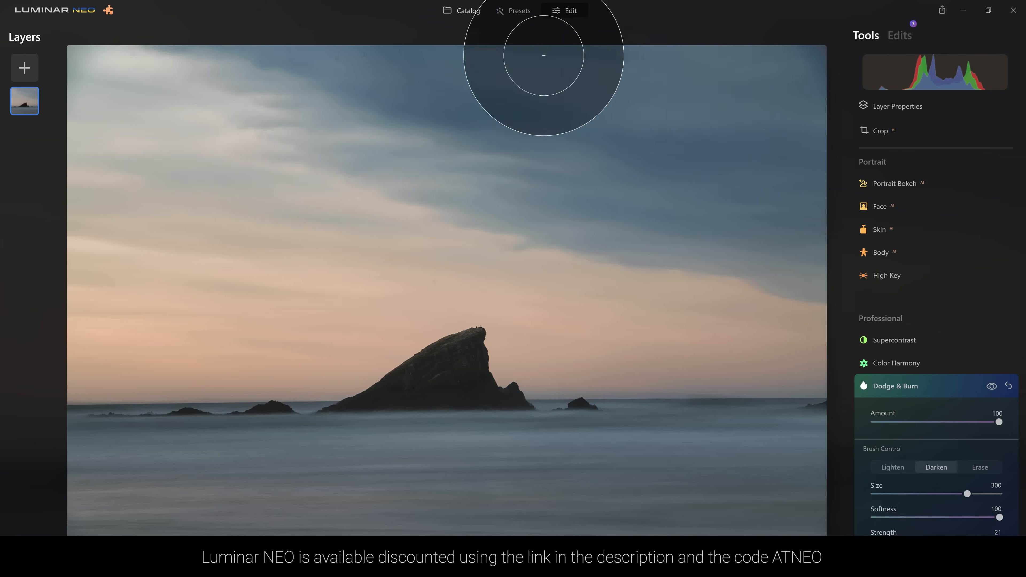
pyautogui.moveTo(504, 50)
pyautogui.mouseDown()
pyautogui.moveTo(792, 59)
pyautogui.moveTo(833, 197)
pyautogui.moveTo(356, 37)
pyautogui.mouseUp()
# Step: Darken the foreground water along the photo's bottom edge with a size 300 Darken brush and again with it reduced to size 156
pyautogui.moveTo(814, 533)
pyautogui.mouseDown()
pyautogui.moveTo(462, 566)
pyautogui.moveTo(218, 539)
pyautogui.moveTo(23, 493)
pyautogui.moveTo(343, 550)
pyautogui.mouseUp()
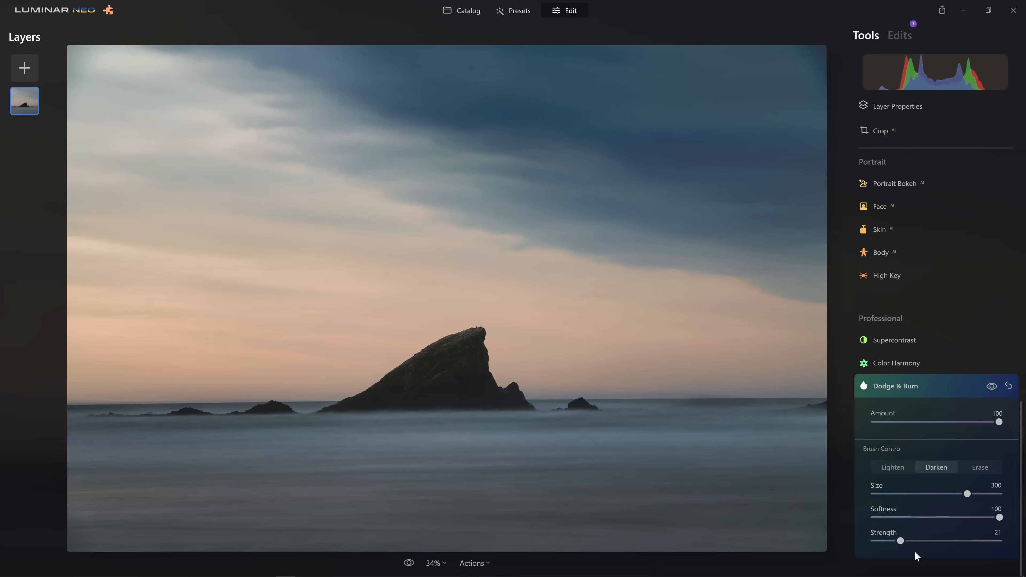
pyautogui.press('[')
pyautogui.press('[')
pyautogui.press('[')
pyautogui.press('[')
pyautogui.press('[')
pyautogui.press('[')
pyautogui.press('[')
pyautogui.press('[')
pyautogui.press('[')
pyautogui.press('[')
pyautogui.press('[')
pyautogui.press('[')
pyautogui.moveTo(807, 545)
pyautogui.mouseDown()
pyautogui.moveTo(681, 539)
pyautogui.moveTo(290, 564)
pyautogui.moveTo(189, 536)
pyautogui.moveTo(2, 542)
pyautogui.mouseUp()
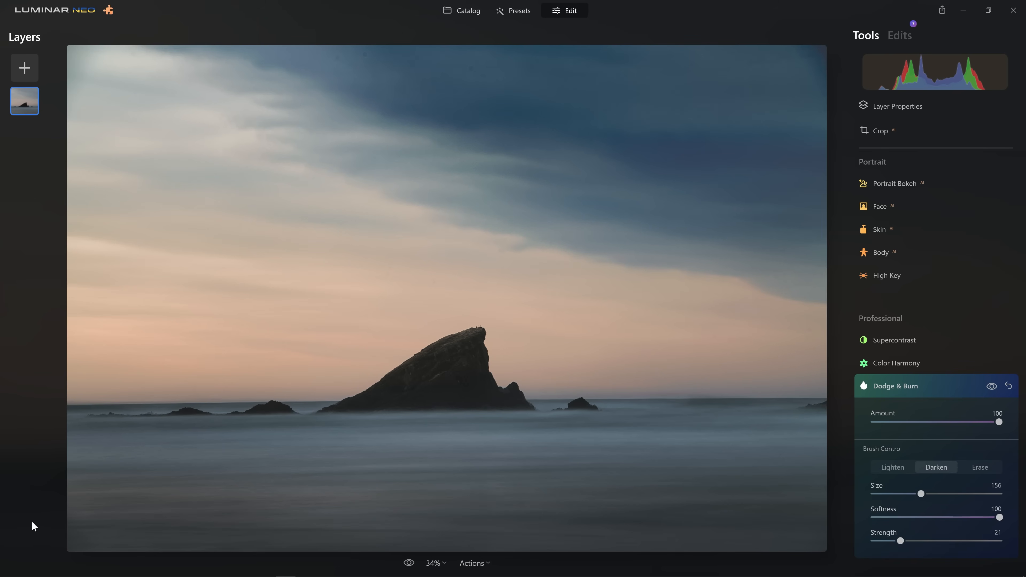
# Step: Lighten the band of water just below the horizon with a size 292 Lighten brush at strength 22
pyautogui.click(906, 469)
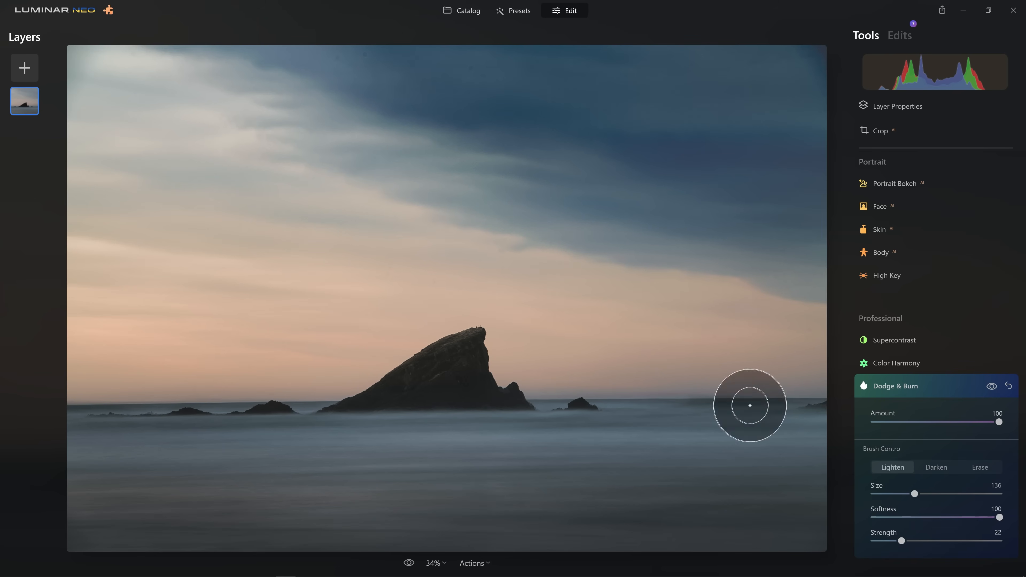
pyautogui.press(']')
pyautogui.press(']')
pyautogui.press(']')
pyautogui.press(']')
pyautogui.press(']')
pyautogui.press(']')
pyautogui.press(']')
pyautogui.press(']')
pyautogui.press(']')
pyautogui.press(']')
pyautogui.press(']')
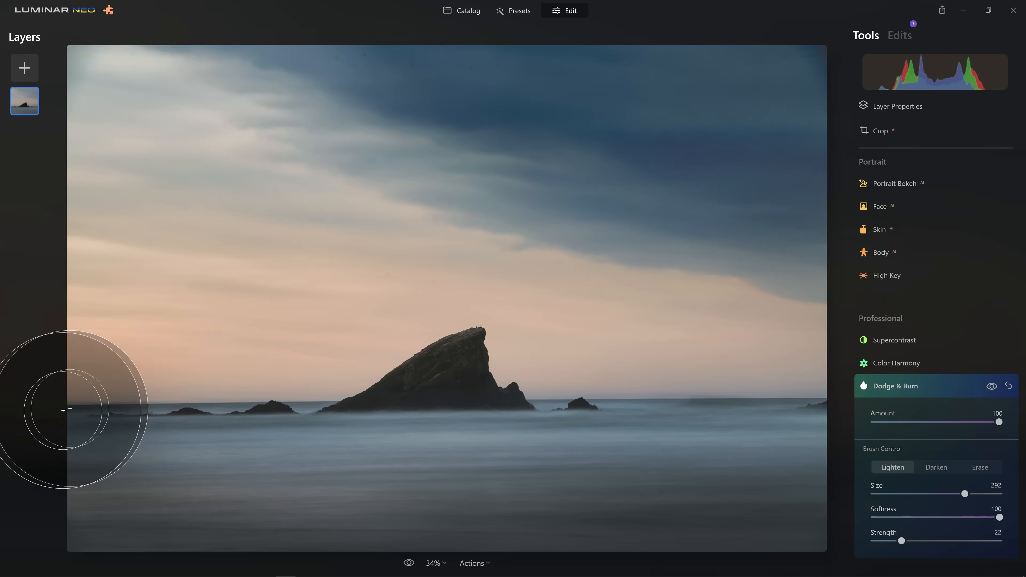
# Step: Lighten the water and low sky along the horizon further with the Lighten brush reduced to size 208
pyautogui.press('[')
pyautogui.press('[')
pyautogui.press('[')
pyautogui.press('[')
pyautogui.press('[')
pyautogui.press('[')
pyautogui.press('[')
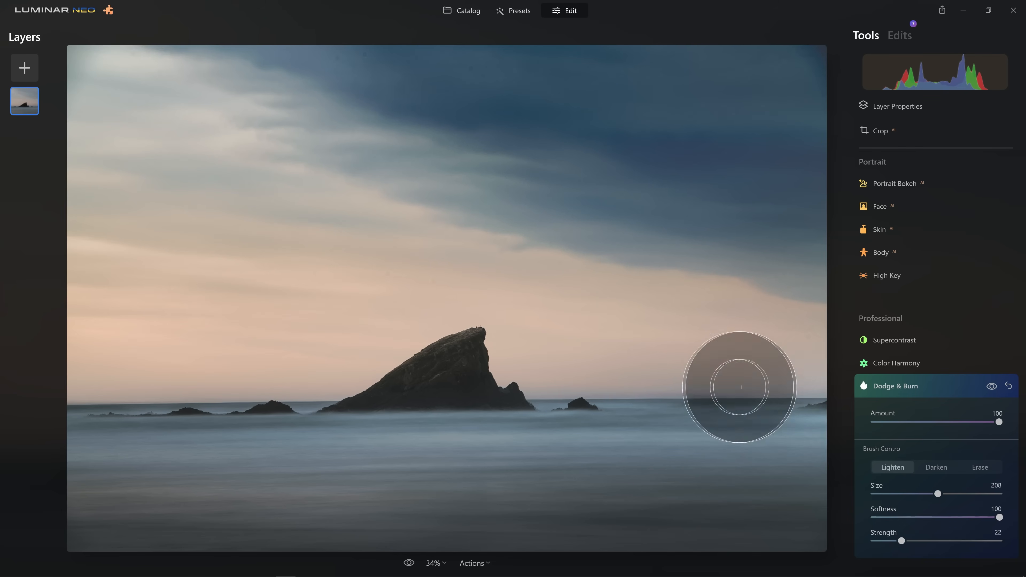
# Step: Reduce the Lighten brush to about size 100 and brighten the face of the large rock
pyautogui.press('[')
pyautogui.press('[')
pyautogui.press('[')
pyautogui.press('[')
pyautogui.press('[')
pyautogui.press('[')
pyautogui.press('[')
pyautogui.press('[')
pyautogui.press('[')
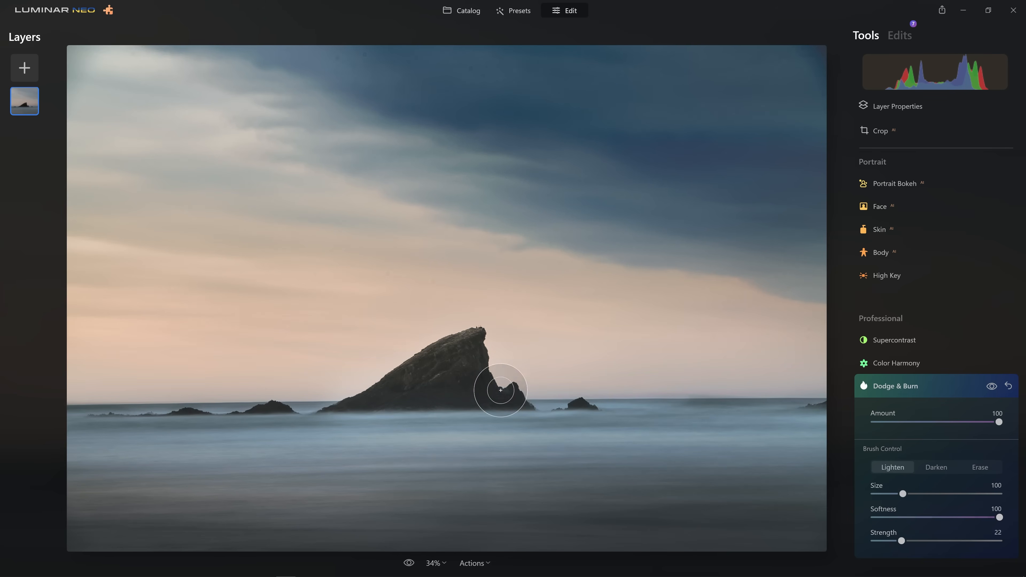
pyautogui.moveTo(469, 356)
pyautogui.mouseDown()
pyautogui.moveTo(388, 391)
pyautogui.moveTo(444, 378)
pyautogui.moveTo(497, 389)
pyautogui.moveTo(468, 355)
pyautogui.moveTo(414, 382)
pyautogui.moveTo(462, 354)
pyautogui.moveTo(454, 378)
pyautogui.moveTo(463, 343)
pyautogui.moveTo(416, 388)
pyautogui.moveTo(468, 351)
pyautogui.mouseUp()
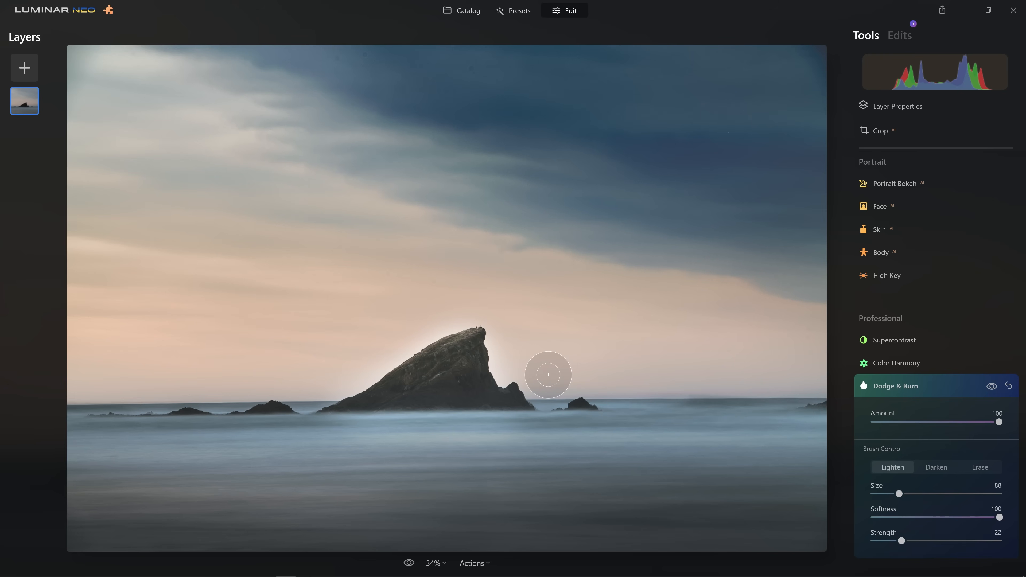
# Step: Remove the bright halo around the large rock with the Erase brush at strength 37, using sizes 196 and 52
pyautogui.click(982, 468)
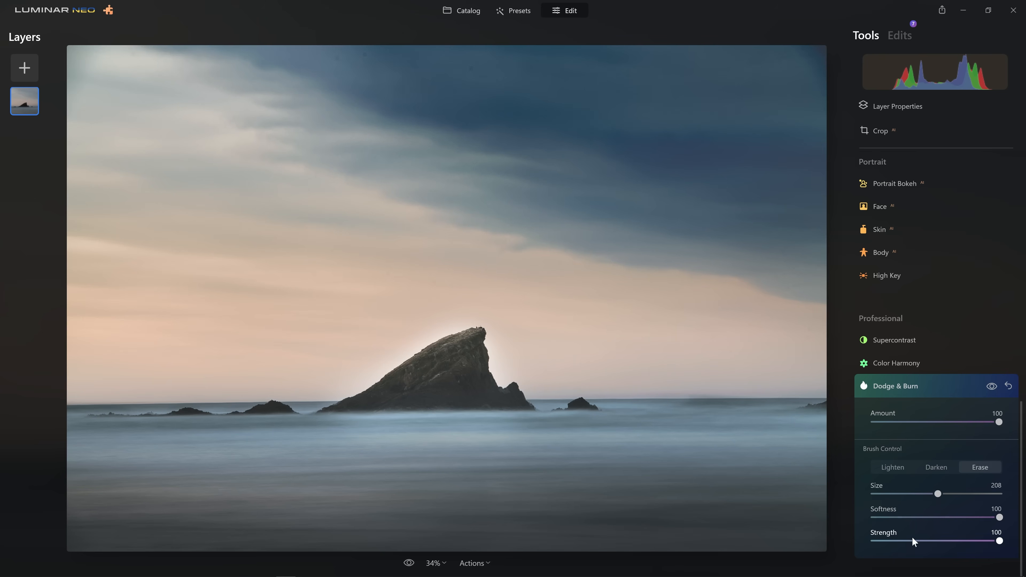
pyautogui.click(920, 541)
pyautogui.scroll(-11, 505, 346)
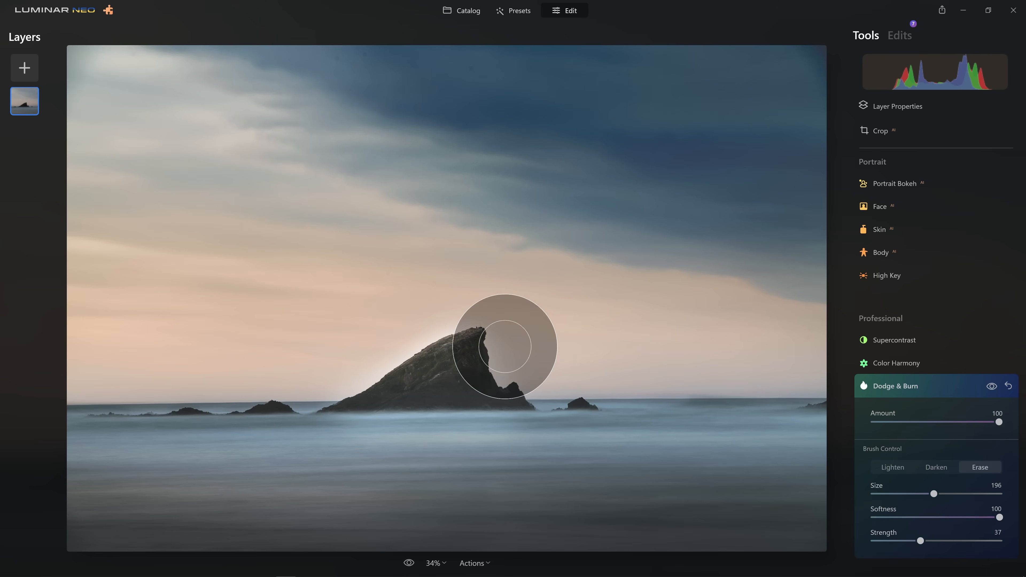
pyautogui.moveTo(571, 387)
pyautogui.mouseDown()
pyautogui.moveTo(534, 391)
pyautogui.moveTo(503, 373)
pyautogui.moveTo(491, 328)
pyautogui.moveTo(473, 321)
pyautogui.moveTo(328, 394)
pyautogui.mouseUp()
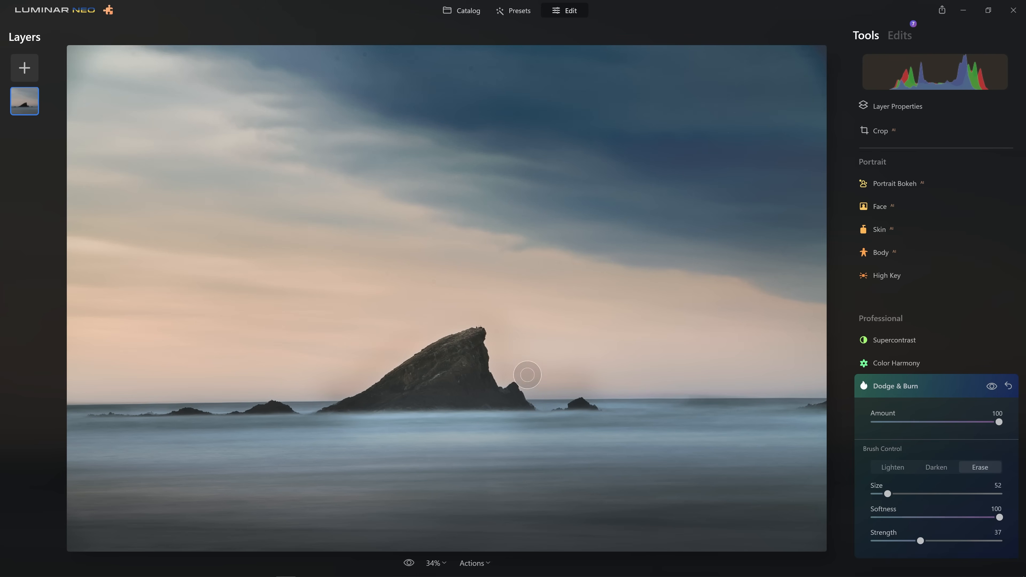
pyautogui.moveTo(662, 404); pyautogui.dragTo(540, 389)
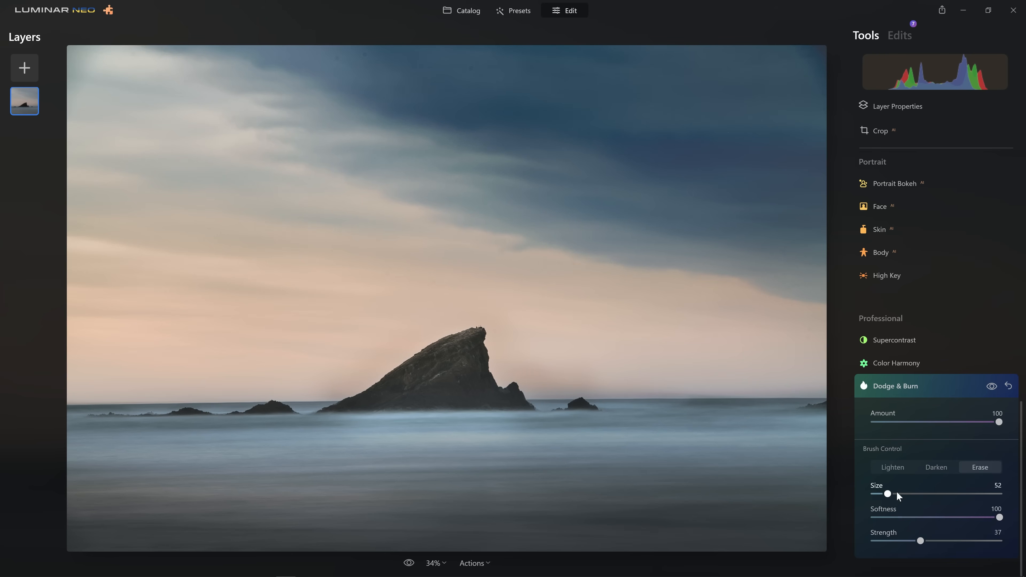
# Step: Lighten the sky around the large rock with a size 124 Lighten brush, and enlarge the brush to 244
pyautogui.moveTo(899, 495); pyautogui.dragTo(911, 494)
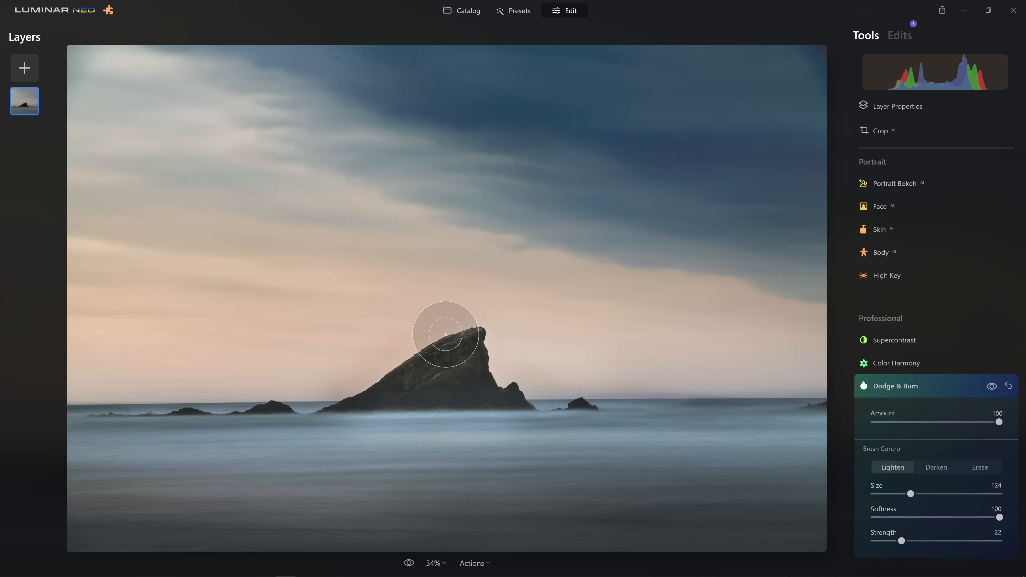
pyautogui.press(']')
pyautogui.press(']')
pyautogui.press(']')
pyautogui.press(']')
pyautogui.press(']')
pyautogui.press(']')
pyautogui.press(']')
pyautogui.press(']')
pyautogui.press(']')
pyautogui.press(']')
pyautogui.press(']')
pyautogui.press(']')
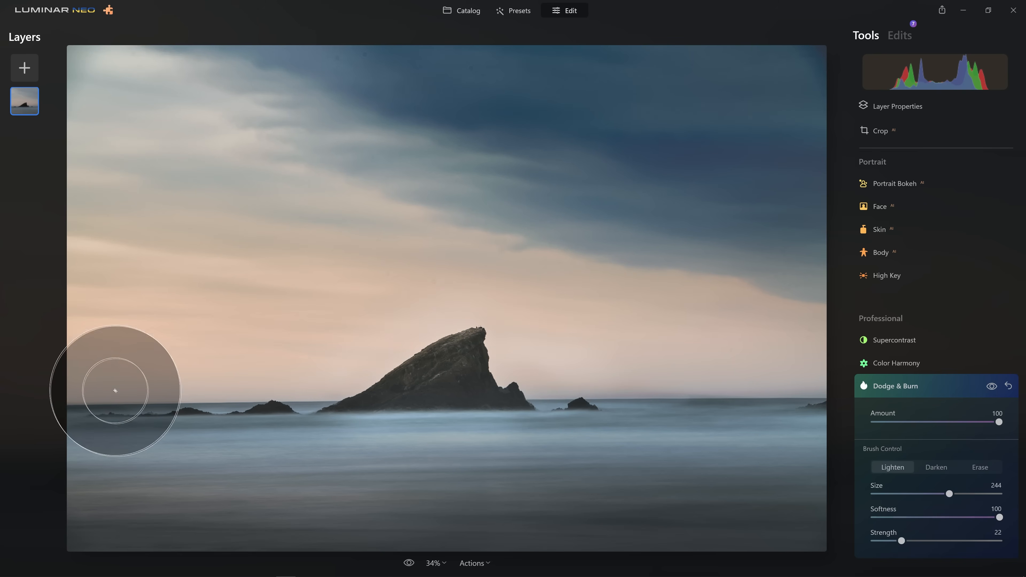
# Step: Brighten the pale sky from the photo's upper-left corner toward the rock with the Lighten brush at sizes 292 and 352
pyautogui.press(']')
pyautogui.press(']')
pyautogui.press(']')
pyautogui.press(']')
pyautogui.press(']')
pyautogui.press(']')
pyautogui.press(']')
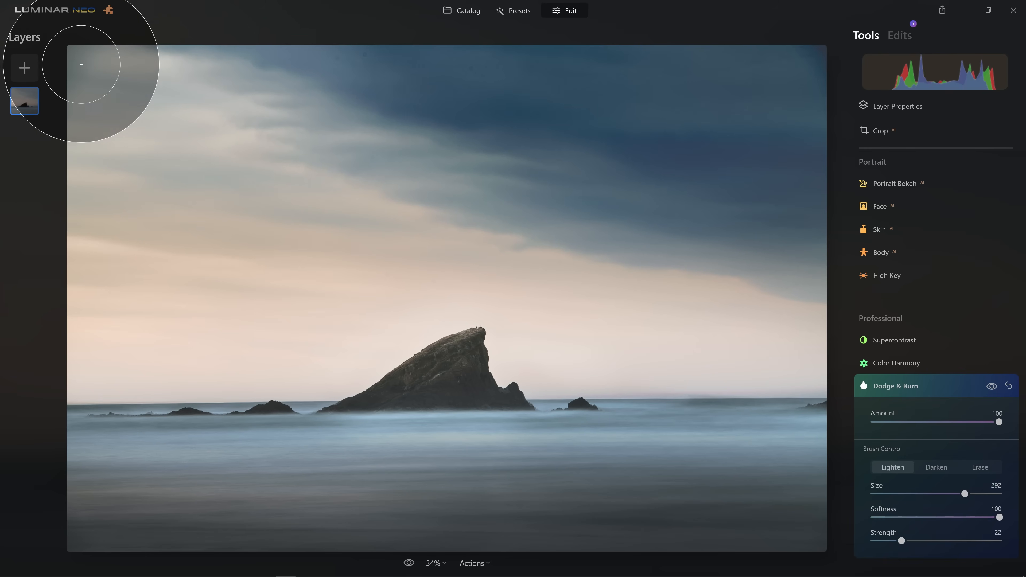
pyautogui.moveTo(81, 64)
pyautogui.mouseDown()
pyautogui.moveTo(108, 51)
pyautogui.moveTo(119, 190)
pyautogui.moveTo(226, 73)
pyautogui.moveTo(113, 80)
pyautogui.moveTo(58, 45)
pyautogui.moveTo(103, 93)
pyautogui.moveTo(73, 57)
pyautogui.moveTo(526, 395)
pyautogui.mouseUp()
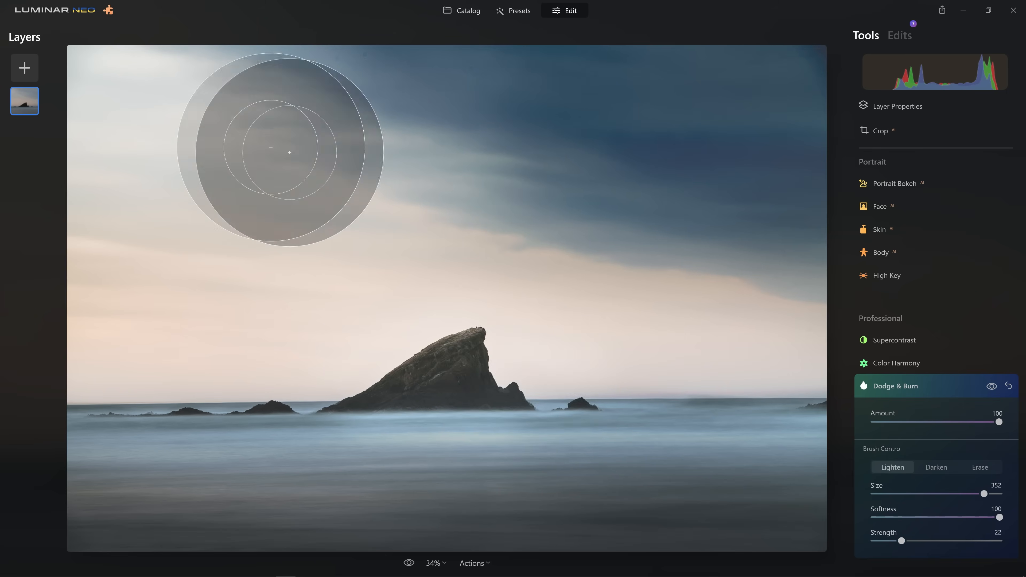
# Step: Toggle the Dodge & Burn effect off and on twice to compare the photo before and after
pyautogui.click(993, 388)
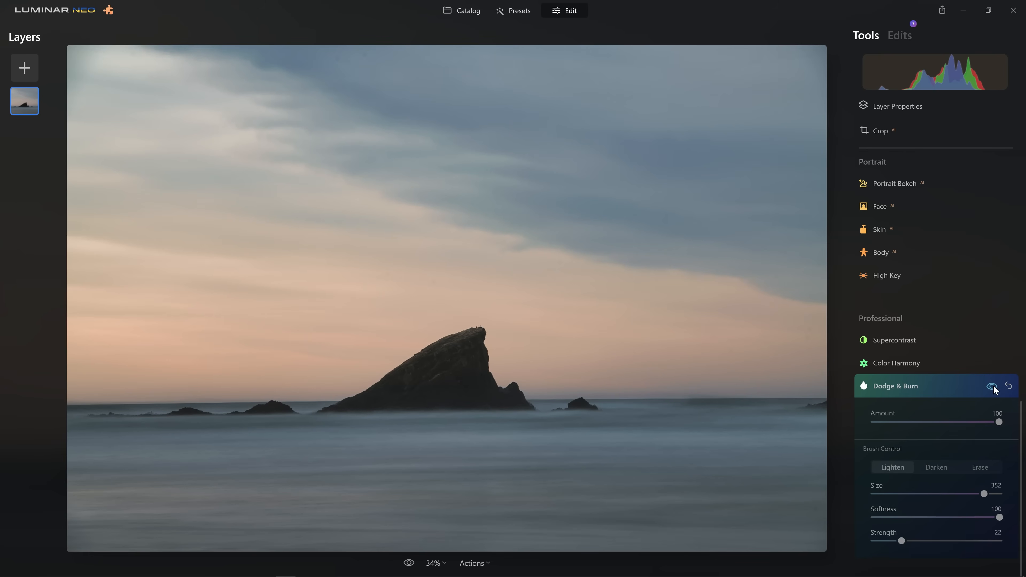
pyautogui.click(994, 388)
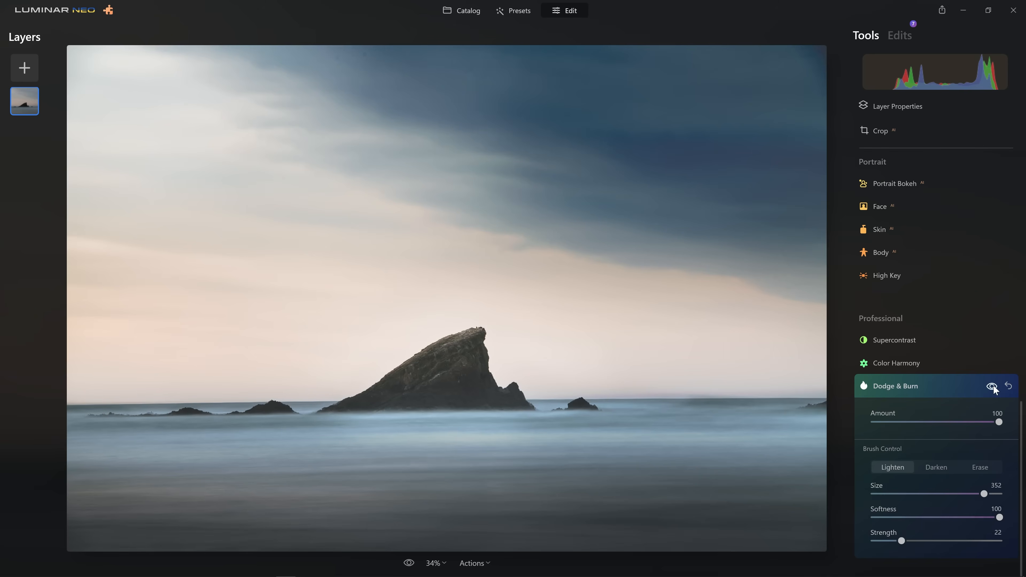
pyautogui.click(994, 388)
pyautogui.click(994, 387)
# Step: Set the Dodge & Burn amount to 56 and compare the photo with the effect off and on
pyautogui.moveTo(998, 423)
pyautogui.mouseDown()
pyautogui.moveTo(918, 428)
pyautogui.moveTo(945, 430)
pyautogui.mouseUp()
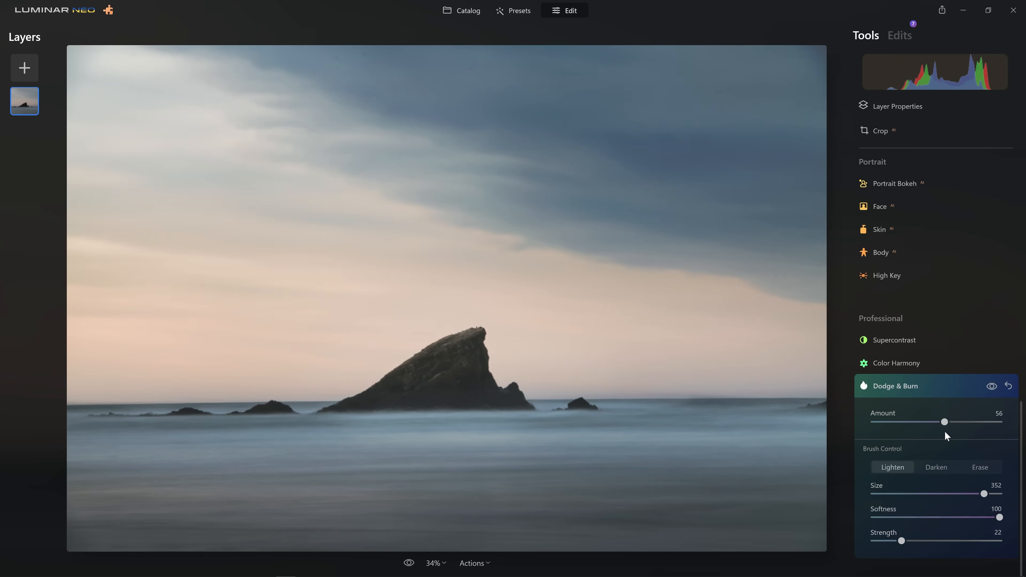
pyautogui.click(992, 387)
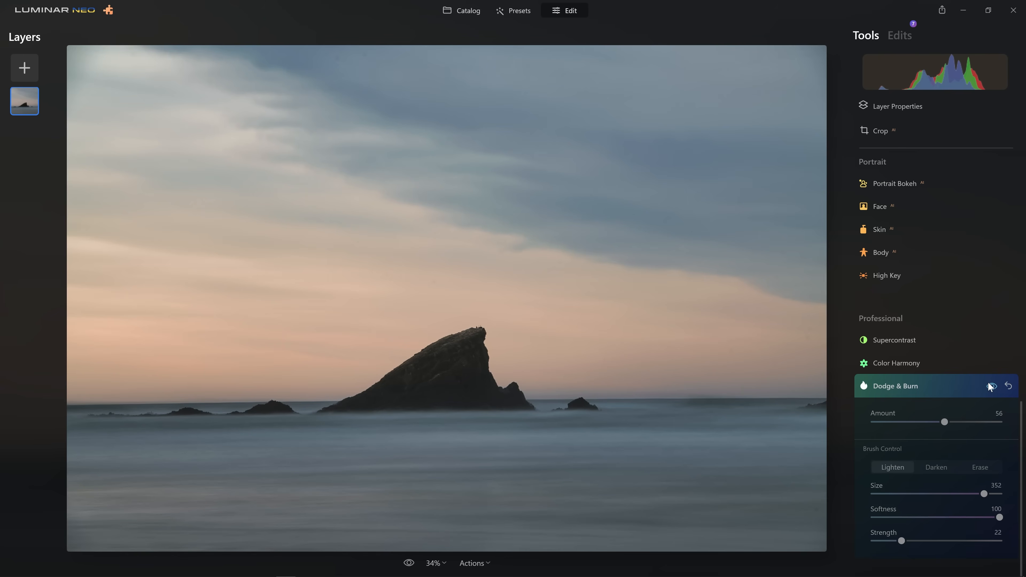
pyautogui.click(990, 387)
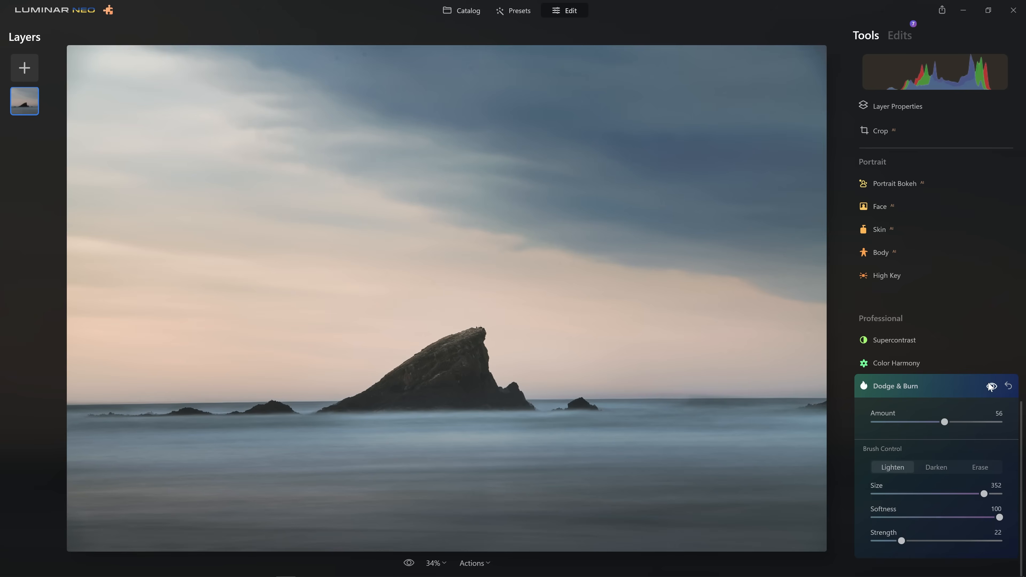
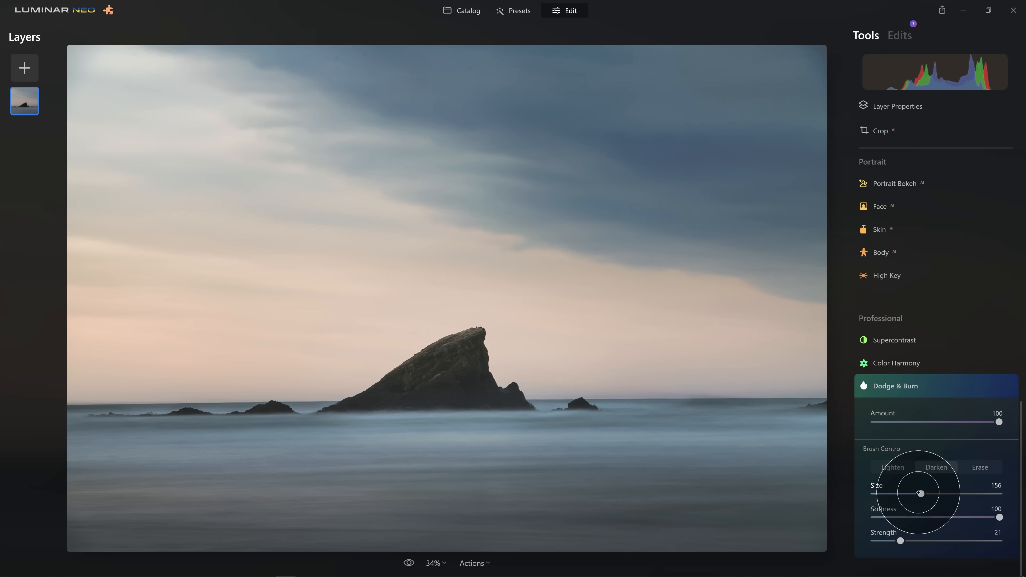
# Step: Paint heavily over the dark upper clouds with a size 213 Darken brush at strength 100
pyautogui.moveTo(901, 541); pyautogui.dragTo(1000, 542)
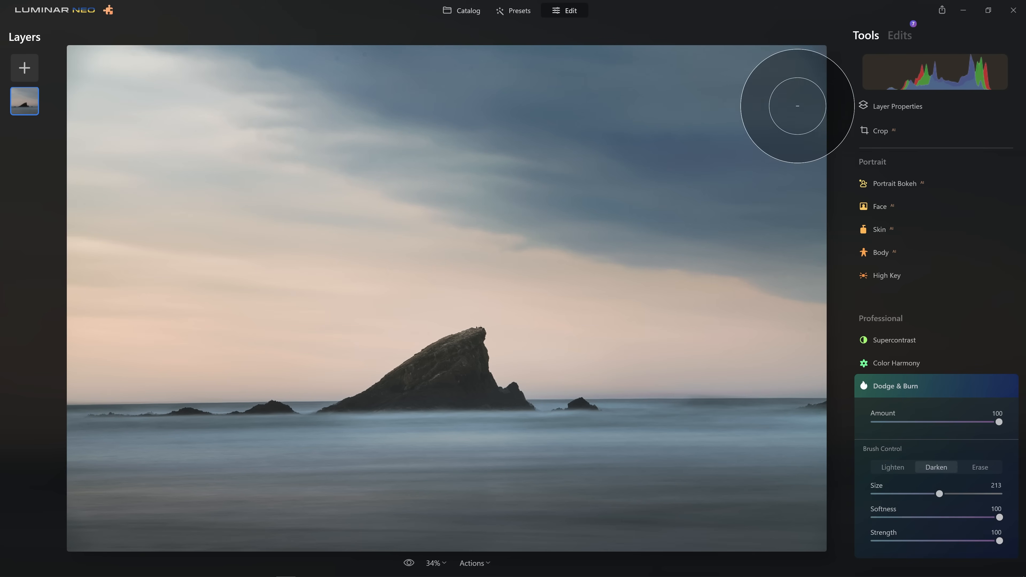
pyautogui.moveTo(817, 111)
pyautogui.mouseDown()
pyautogui.moveTo(600, 92)
pyautogui.moveTo(483, 59)
pyautogui.moveTo(361, 52)
pyautogui.moveTo(496, 128)
pyautogui.moveTo(789, 196)
pyautogui.moveTo(807, 235)
pyautogui.moveTo(661, 273)
pyautogui.moveTo(333, 139)
pyautogui.moveTo(311, 200)
pyautogui.moveTo(680, 287)
pyautogui.moveTo(811, 352)
pyautogui.moveTo(568, 327)
pyautogui.moveTo(314, 215)
pyautogui.moveTo(275, 212)
pyautogui.moveTo(267, 184)
pyautogui.moveTo(278, 59)
pyautogui.moveTo(446, 172)
pyautogui.mouseUp()
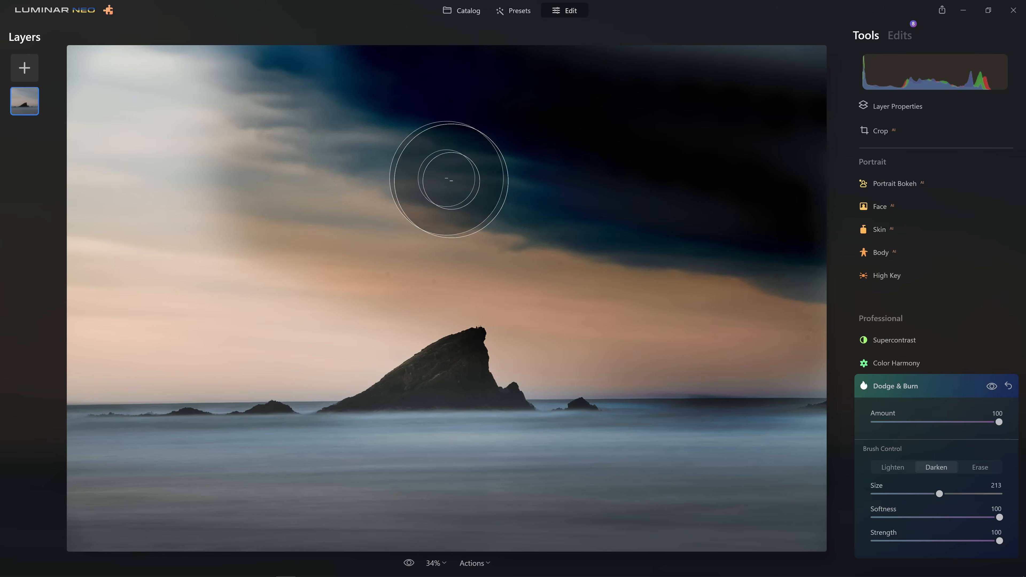
# Step: Start another Dodge & Burn adjustment and darken the clouds, orange sky and water with a size 213 brush at strength 100
pyautogui.click(949, 400)
pyautogui.click(902, 542)
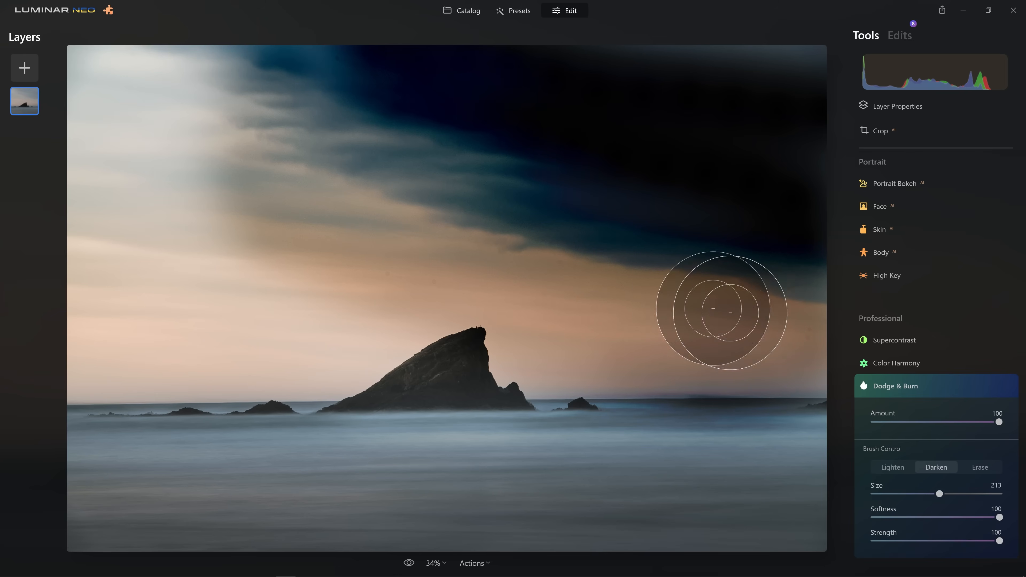
pyautogui.click(705, 306)
pyautogui.moveTo(813, 332)
pyautogui.mouseDown()
pyautogui.moveTo(818, 383)
pyautogui.moveTo(413, 236)
pyautogui.mouseUp()
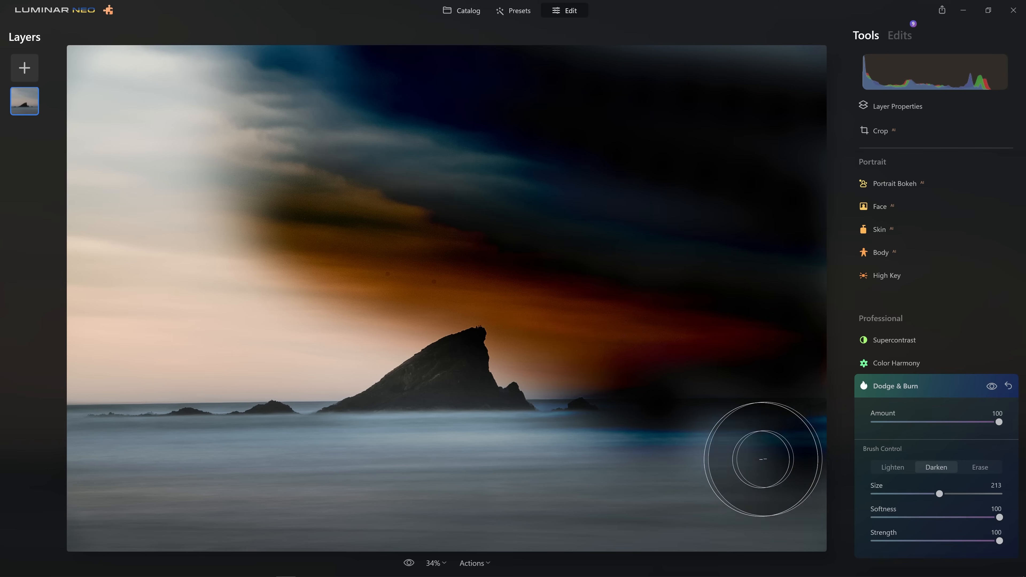
pyautogui.moveTo(763, 459)
pyautogui.mouseDown()
pyautogui.moveTo(609, 455)
pyautogui.moveTo(435, 477)
pyautogui.moveTo(216, 447)
pyautogui.moveTo(56, 455)
pyautogui.mouseUp()
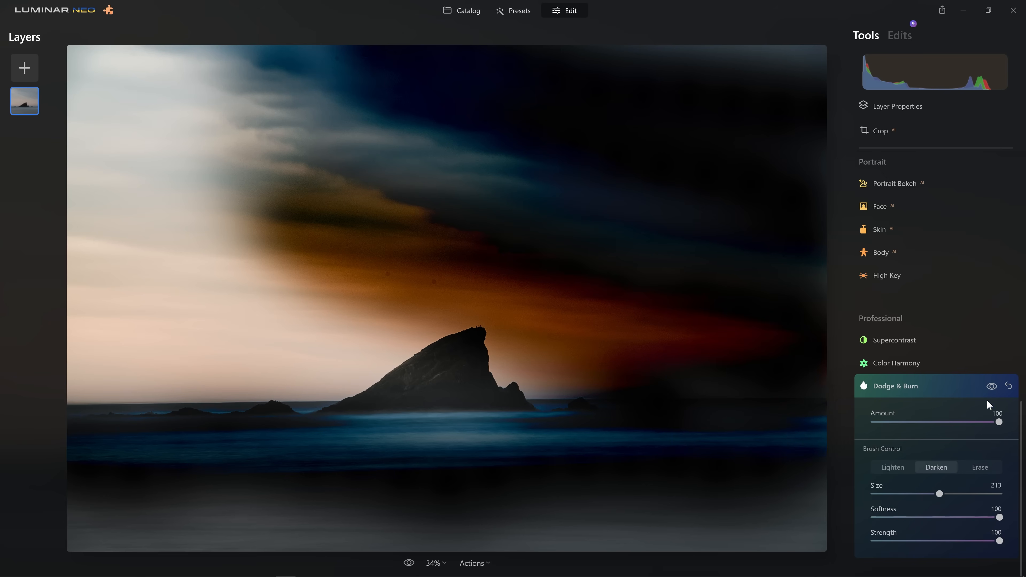
# Step: Reset the latest Dodge & Burn strokes and delete every Dodge & Burn adjustment from the photo's applied edits
pyautogui.click(1008, 386)
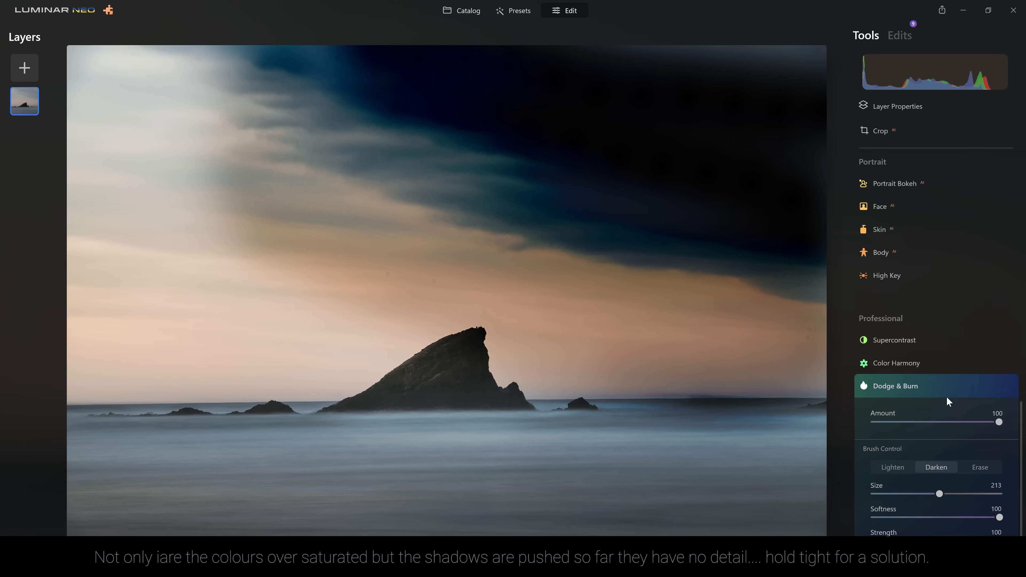
pyautogui.click(897, 38)
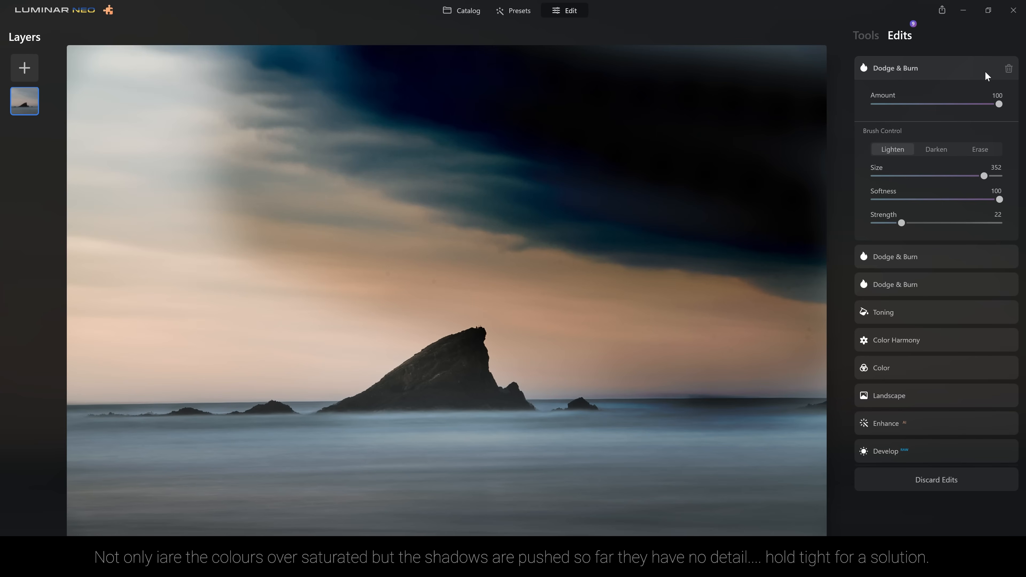
pyautogui.click(1009, 68)
pyautogui.click(1010, 67)
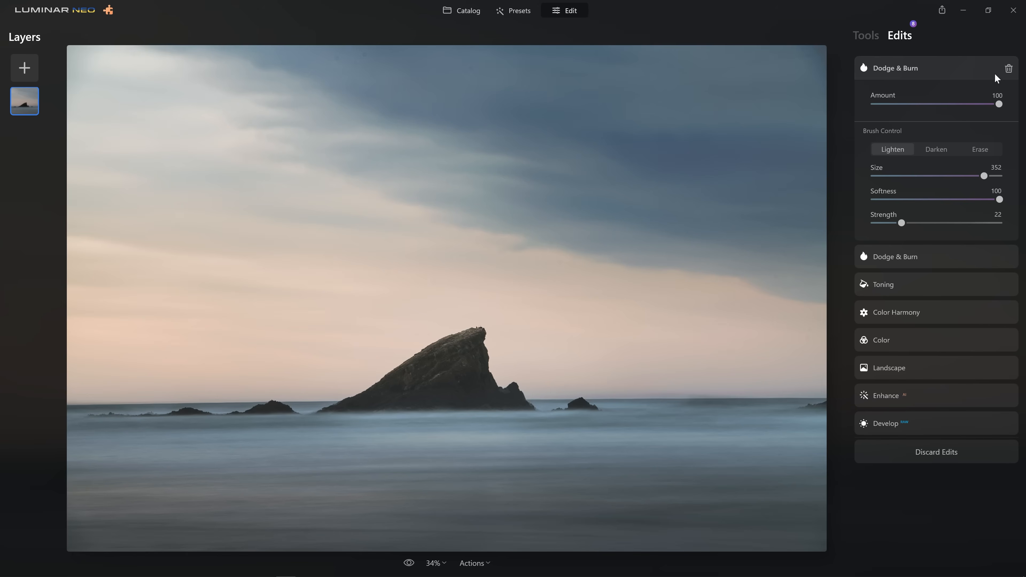
pyautogui.click(1010, 70)
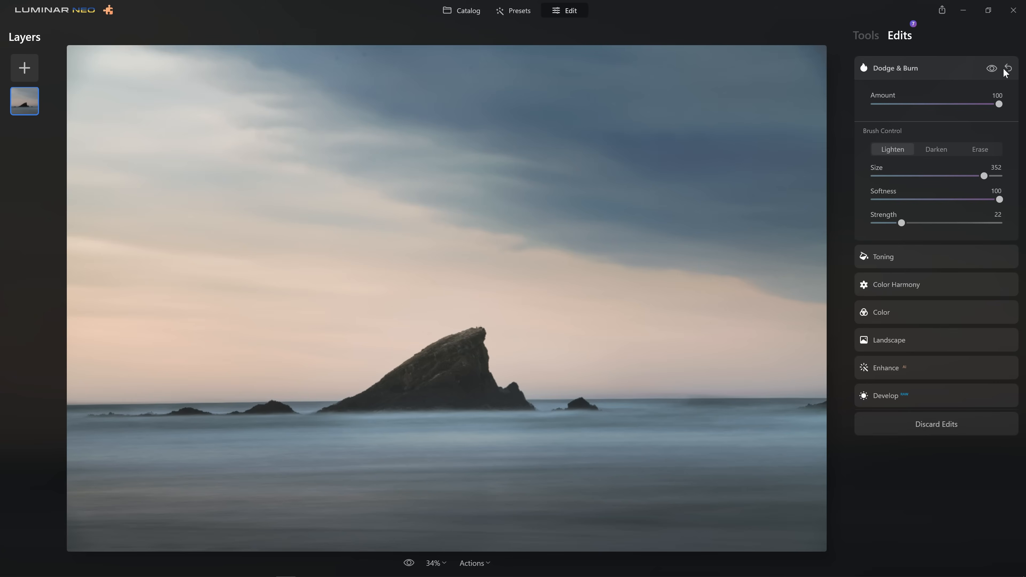
pyautogui.click(1010, 68)
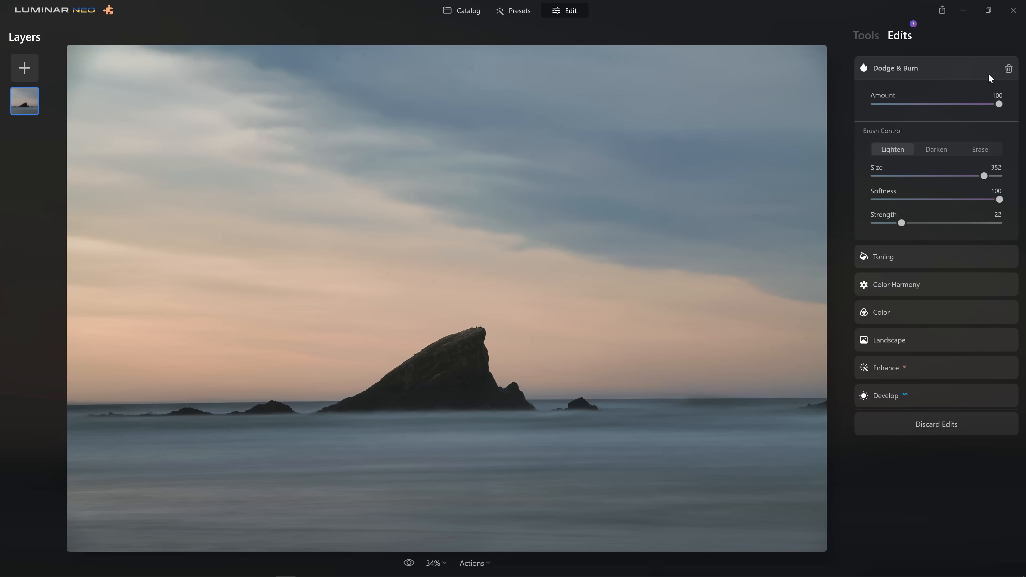
pyautogui.click(1009, 69)
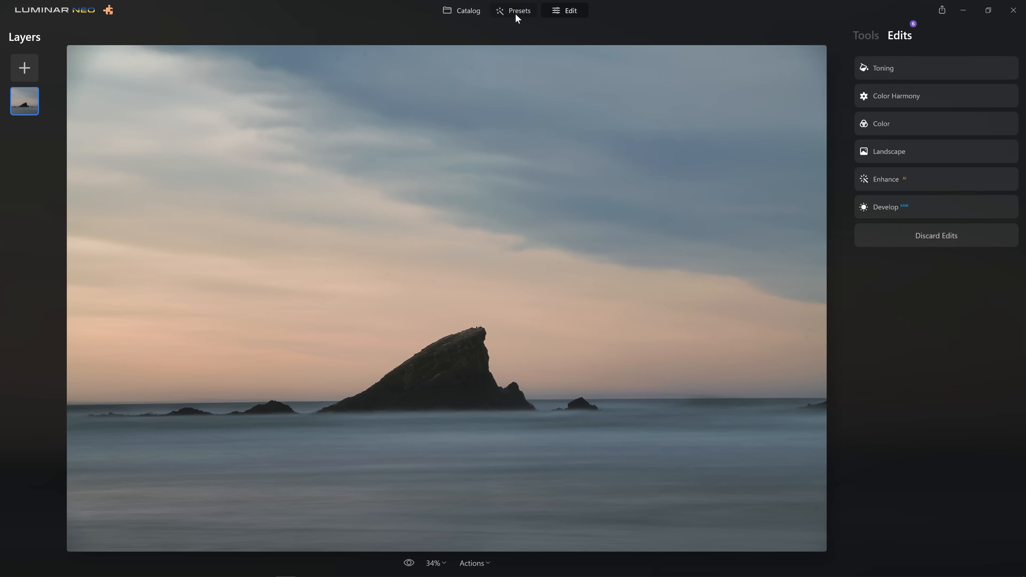
# Step: Open the Develop tool for the photo and lower its Light exposure to -2.52
pyautogui.click(867, 35)
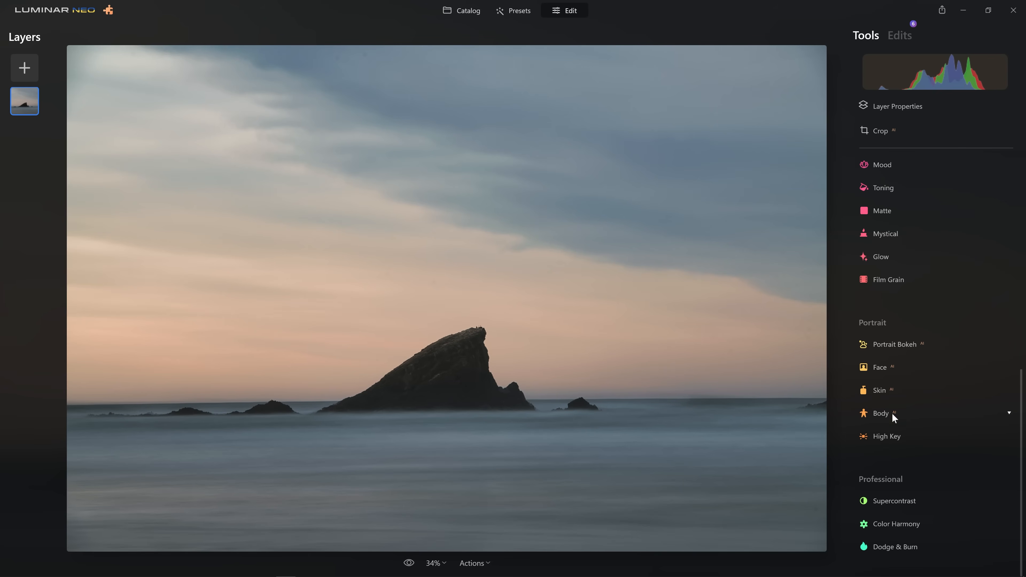
pyautogui.click(901, 550)
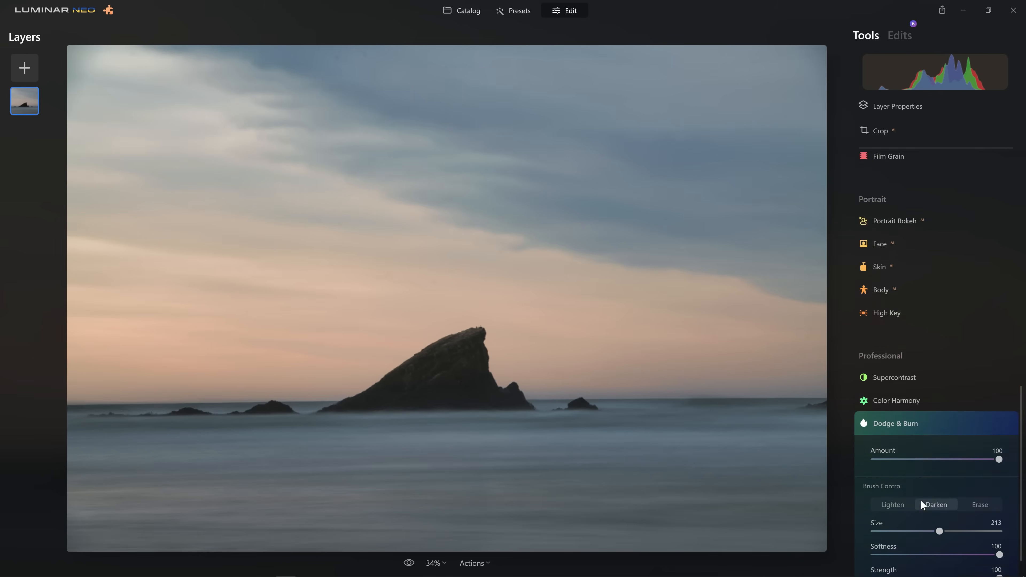
pyautogui.scroll(5, 925, 404)
pyautogui.scroll(10, 916, 372)
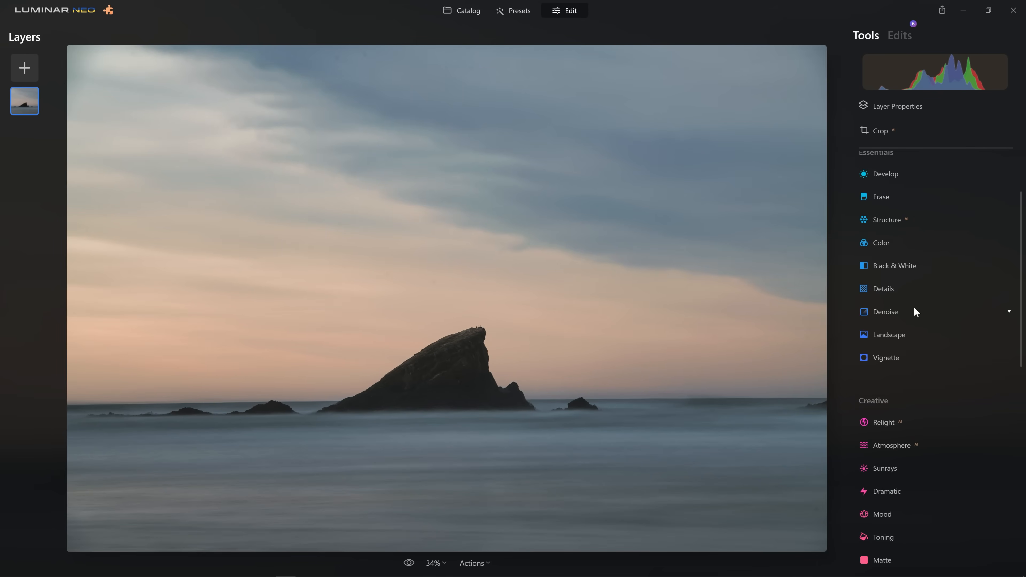
pyautogui.click(889, 272)
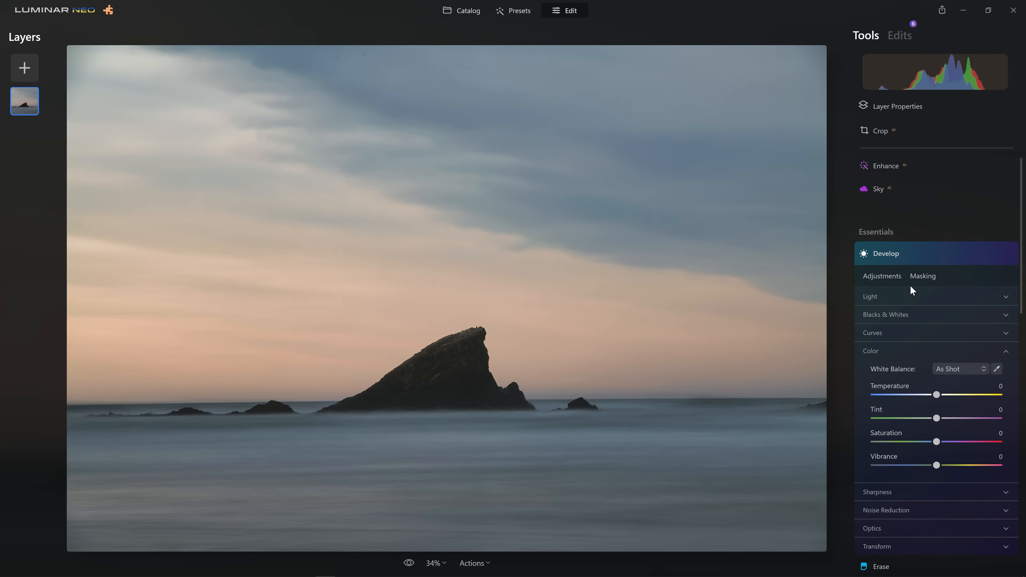
pyautogui.click(913, 296)
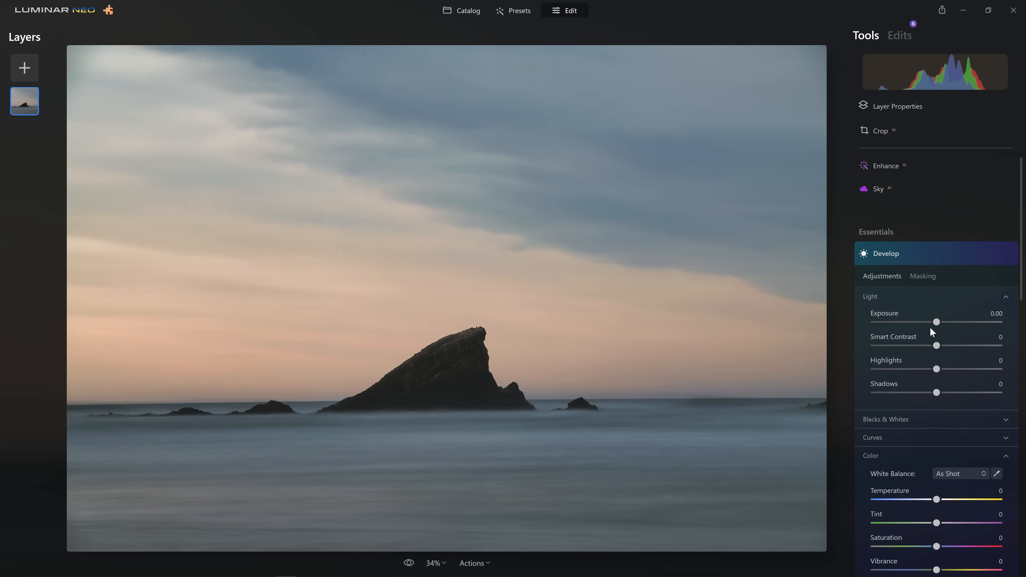
pyautogui.moveTo(935, 322); pyautogui.dragTo(905, 324)
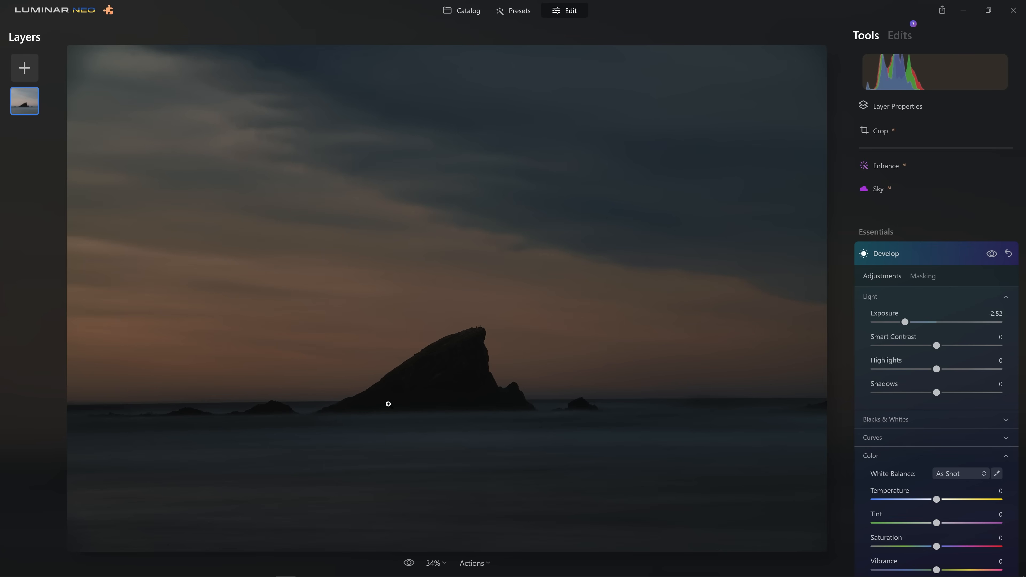
# Step: Raise both Shadows and Blacks to 100 in the Develop adjustment to lift the darkest tones
pyautogui.moveTo(937, 394); pyautogui.dragTo(1012, 399)
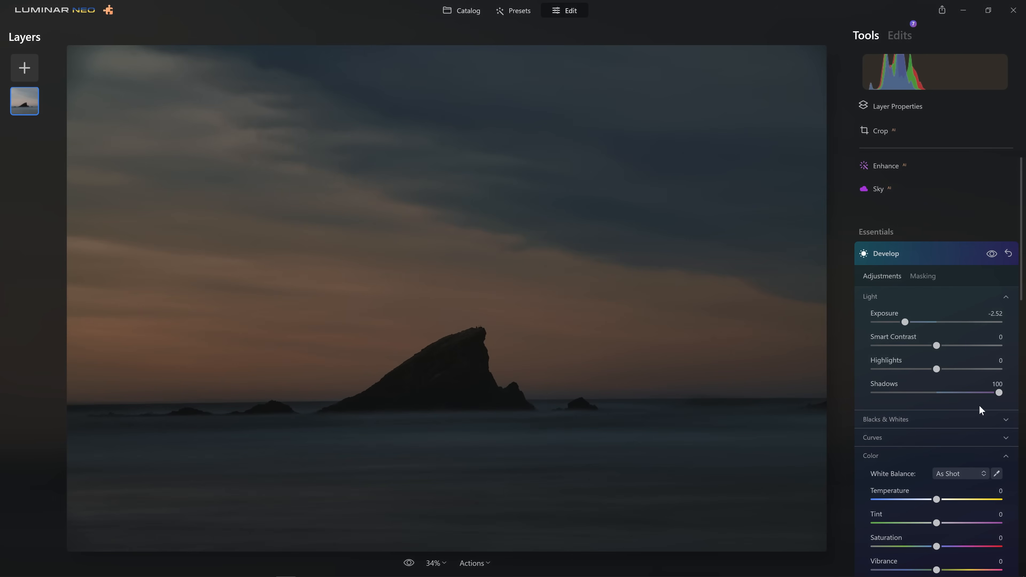
pyautogui.click(893, 420)
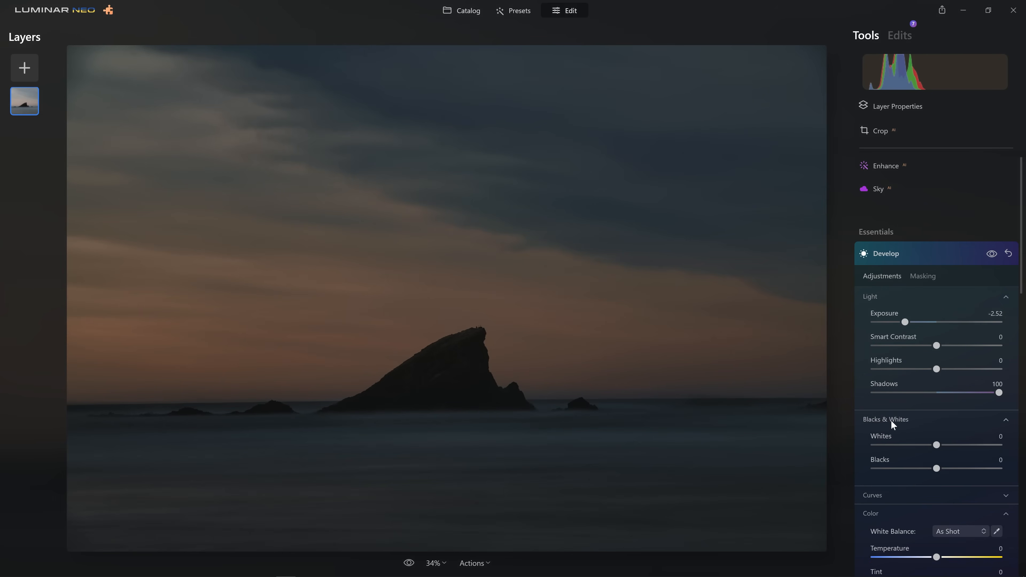
pyautogui.moveTo(936, 471); pyautogui.dragTo(1002, 470)
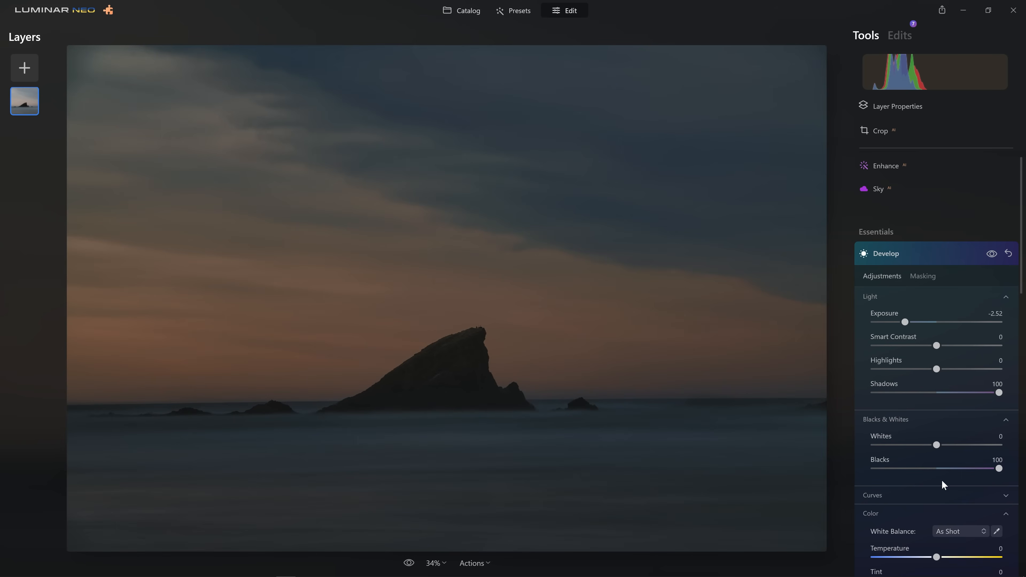
# Step: Shape the Develop luminance curve with a raised point in the deep shadows and a second point holding the midtones down
pyautogui.click(943, 495)
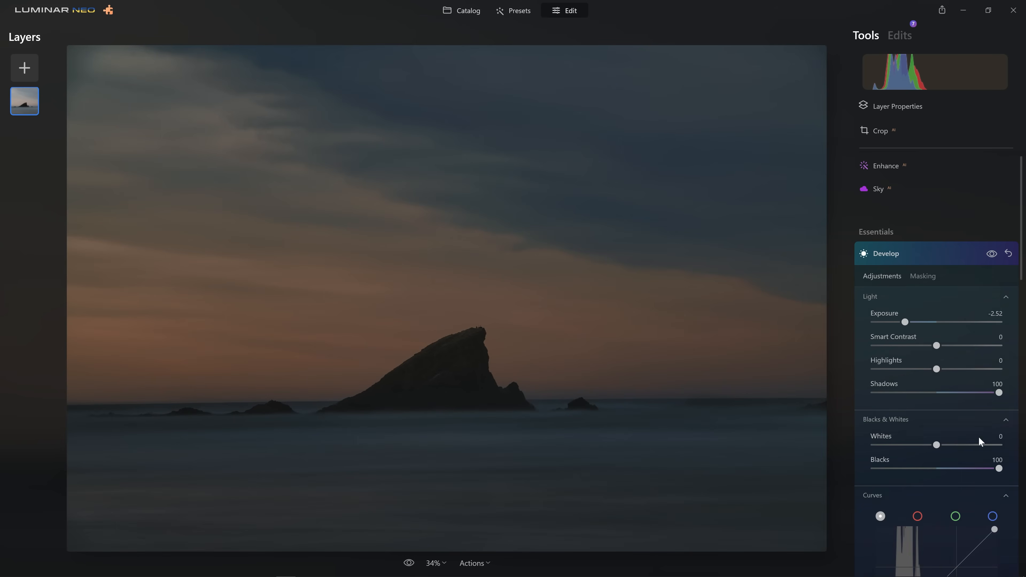
pyautogui.scroll(-5, 935, 419)
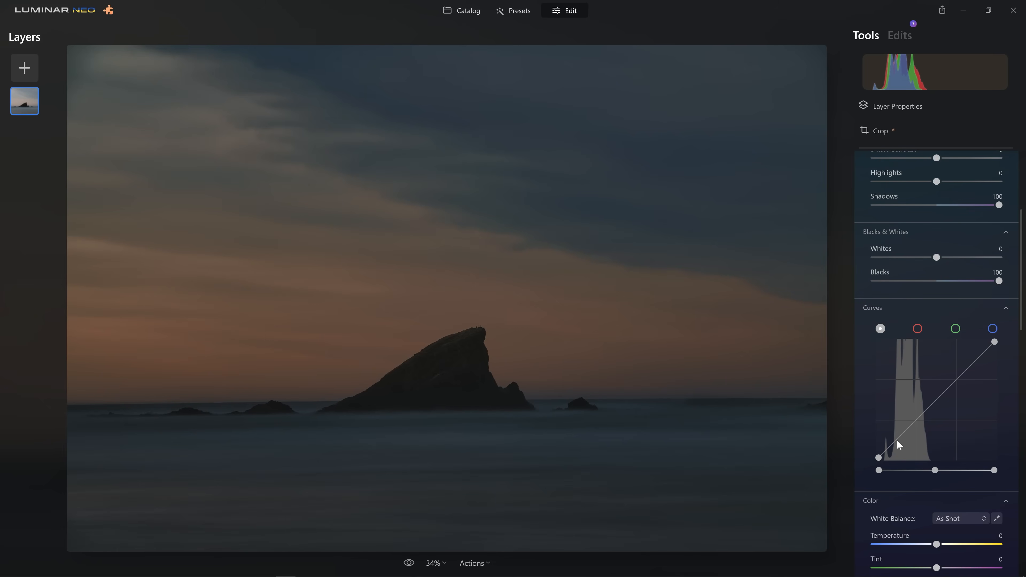
pyautogui.moveTo(888, 448); pyautogui.dragTo(887, 445)
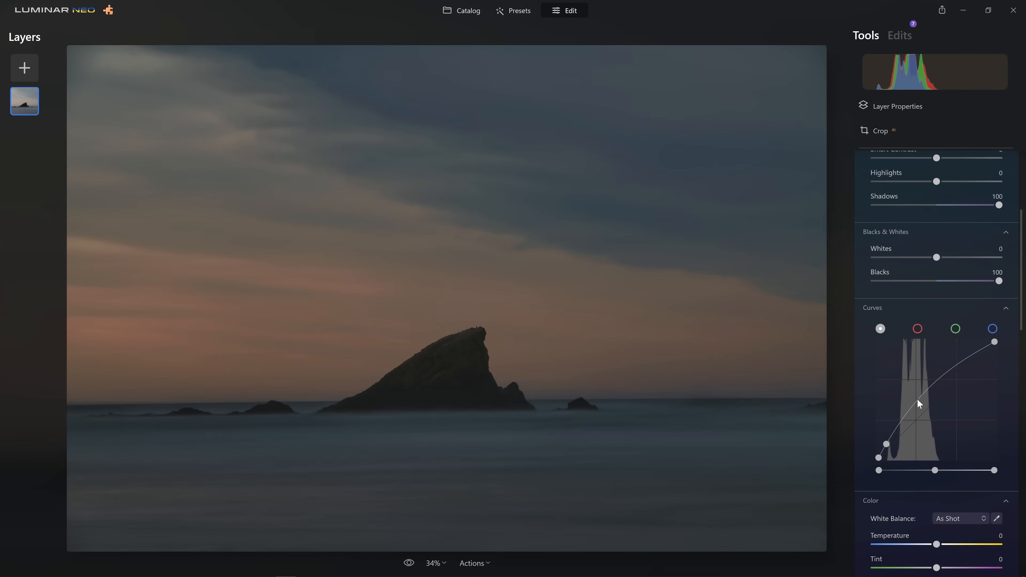
pyautogui.moveTo(917, 400)
pyautogui.mouseDown()
pyautogui.moveTo(938, 415)
pyautogui.moveTo(932, 404)
pyautogui.mouseUp()
pyautogui.scroll(1, 946, 441)
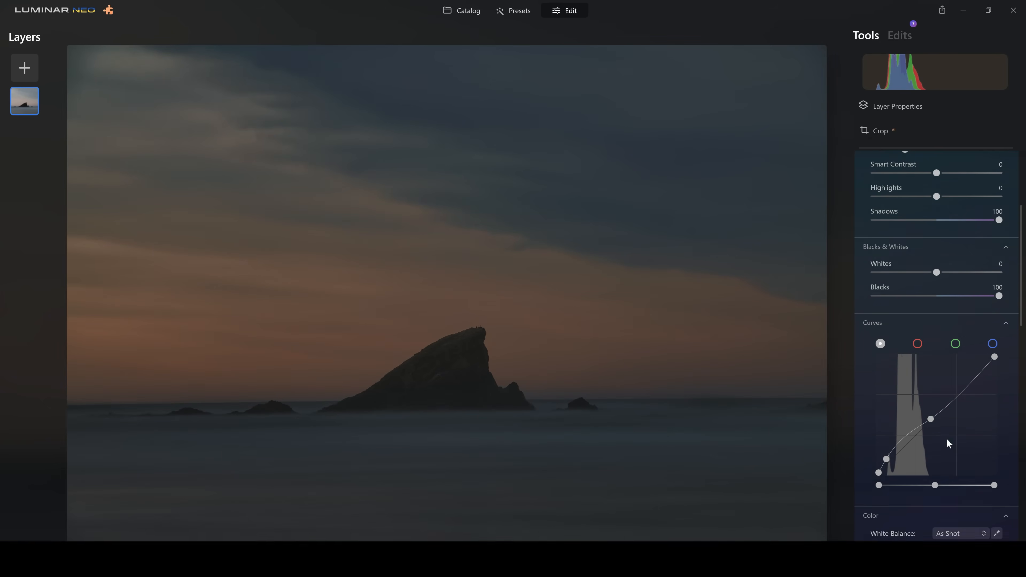
# Step: Compare the photo with the darkening Develop adjustment off and on
pyautogui.scroll(5, 945, 441)
pyautogui.click(988, 278)
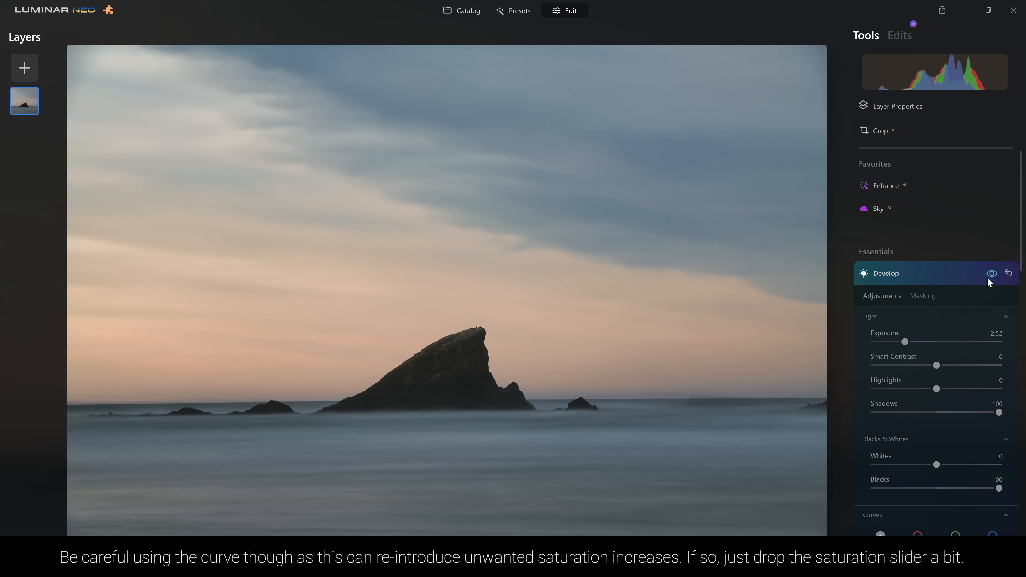
pyautogui.click(987, 277)
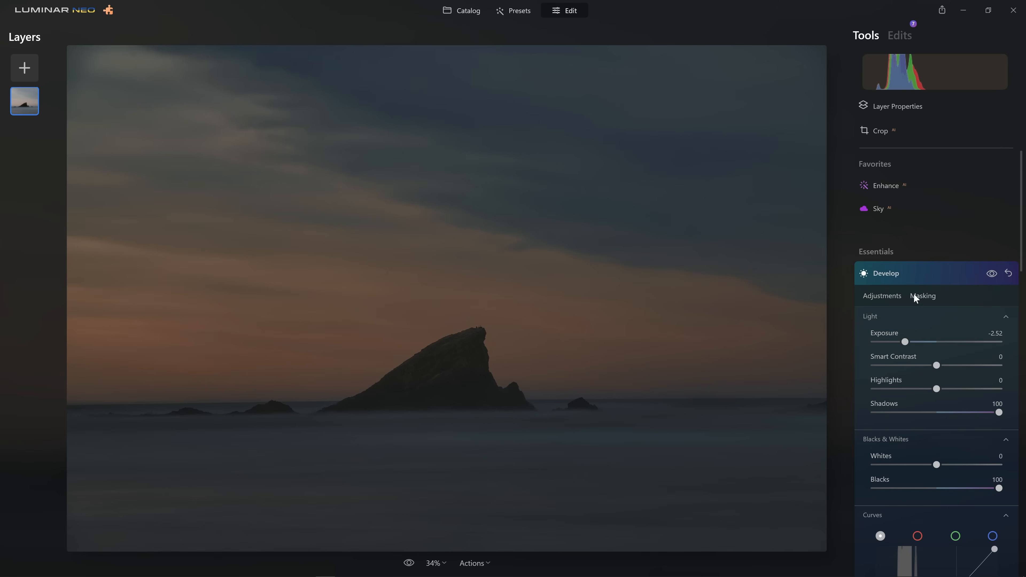
# Step: Invert the Develop adjustment's mask so the darkening is hidden from the whole photo
pyautogui.click(924, 297)
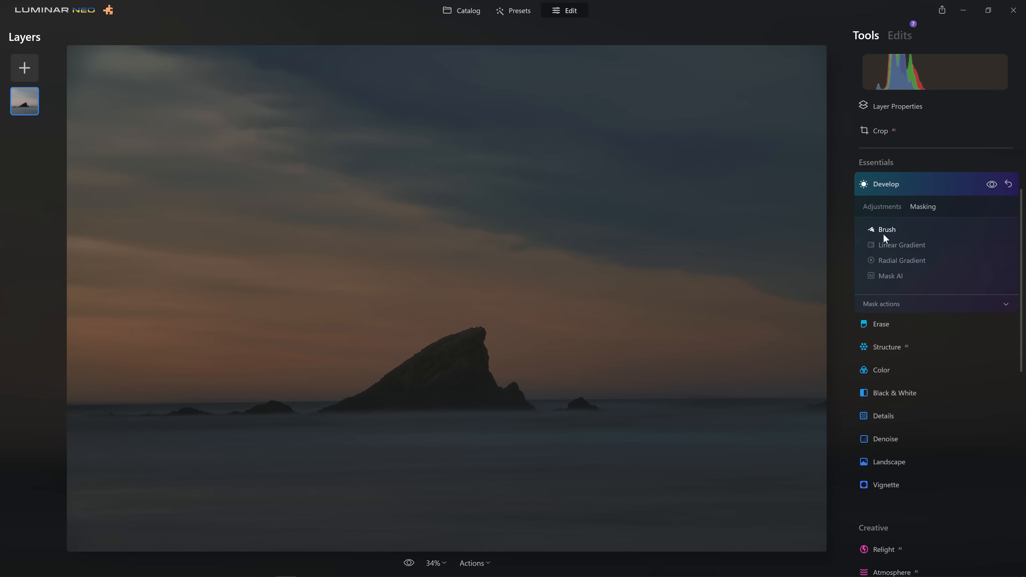
pyautogui.click(904, 300)
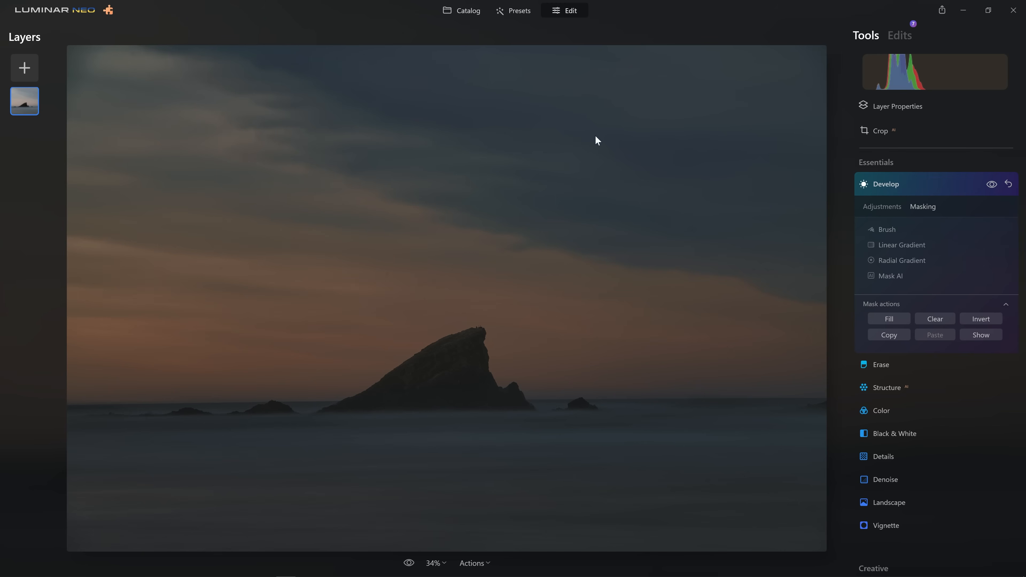
pyautogui.click(982, 320)
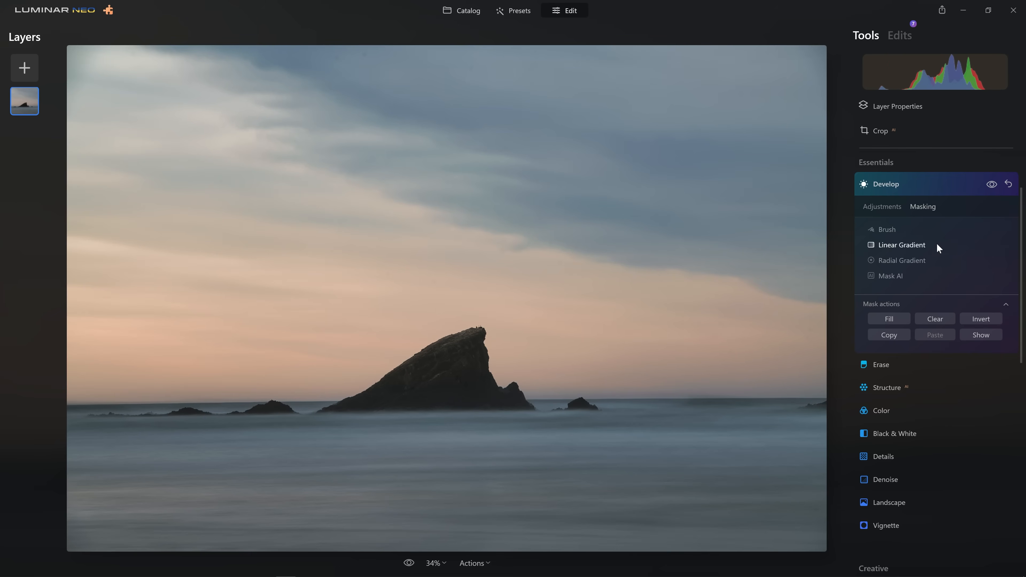
pyautogui.click(891, 212)
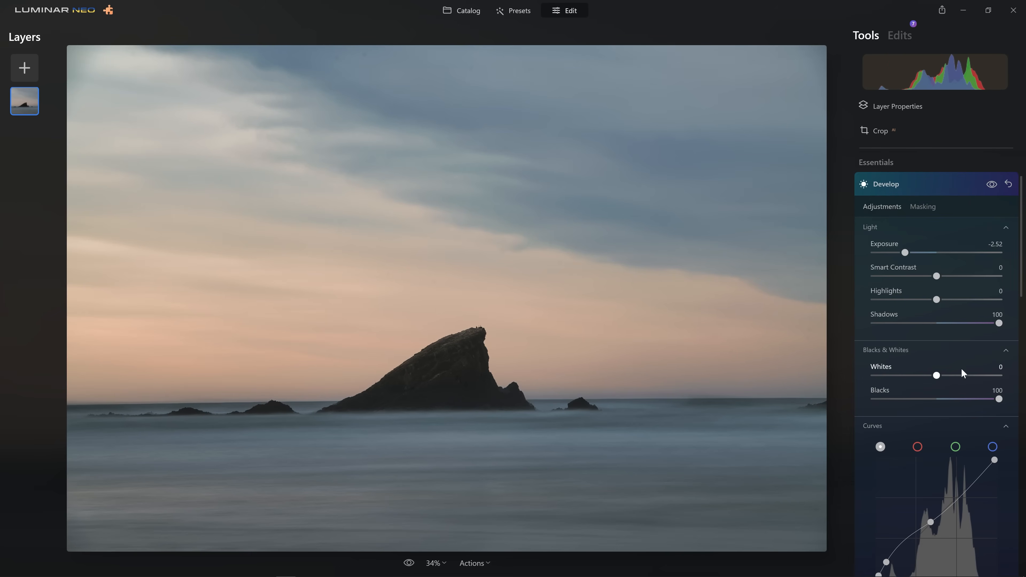
pyautogui.click(926, 210)
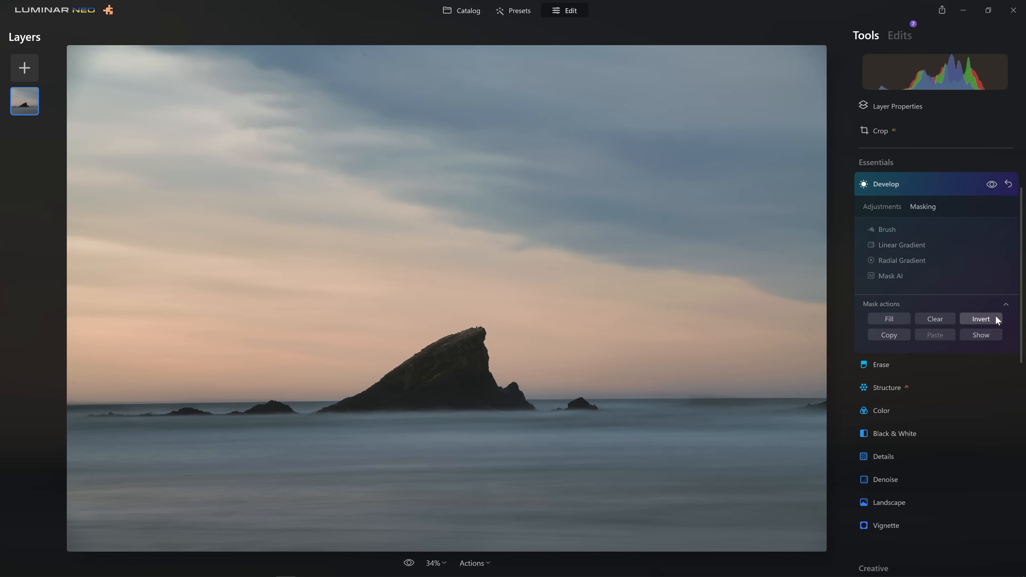
# Step: Paint the Develop mask over the dark clouds in the upper-right sky with a size 308 brush at strength 22
pyautogui.click(892, 233)
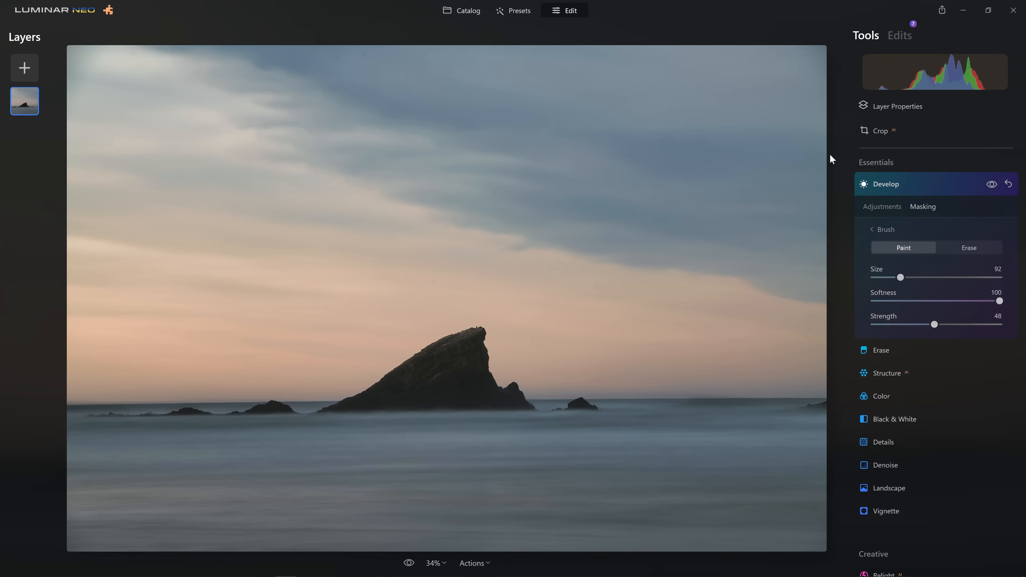
pyautogui.press(']')
pyautogui.press(']')
pyautogui.press(']')
pyautogui.press(']')
pyautogui.press(']')
pyautogui.press(']')
pyautogui.press(']')
pyautogui.press(']')
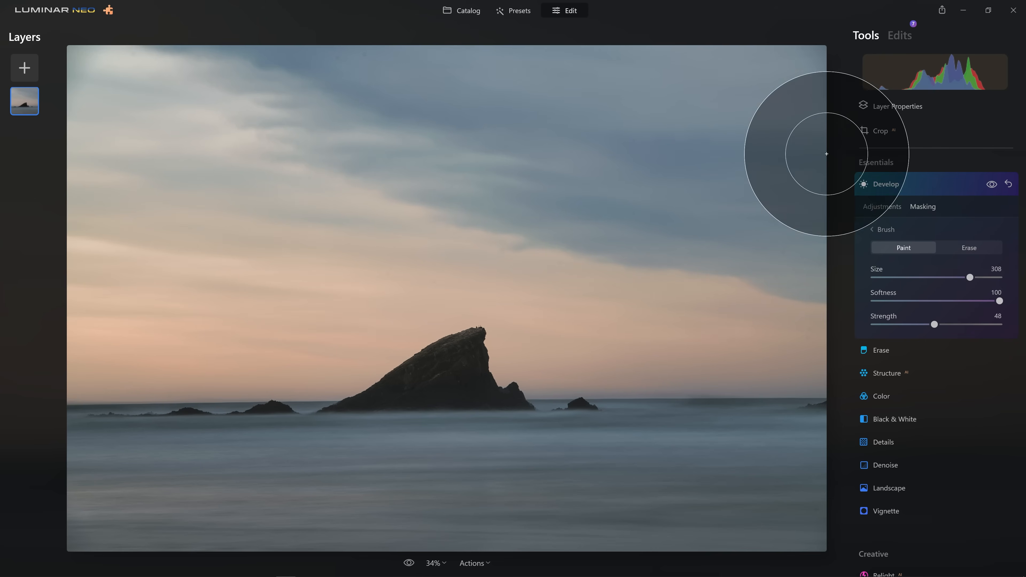
pyautogui.click(903, 324)
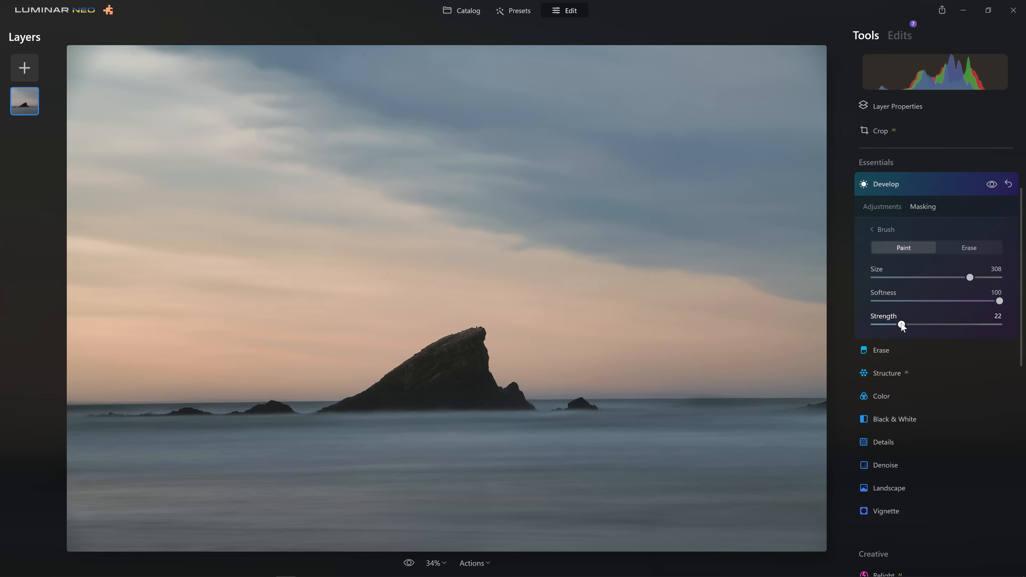
pyautogui.moveTo(806, 82)
pyautogui.mouseDown()
pyautogui.moveTo(760, 54)
pyautogui.moveTo(648, 60)
pyautogui.moveTo(539, 31)
pyautogui.moveTo(361, 17)
pyautogui.moveTo(657, 151)
pyautogui.moveTo(831, 165)
pyautogui.moveTo(830, 182)
pyautogui.moveTo(464, 45)
pyautogui.moveTo(349, 18)
pyautogui.moveTo(760, 181)
pyautogui.moveTo(877, 210)
pyautogui.moveTo(792, 102)
pyautogui.moveTo(814, 112)
pyautogui.moveTo(794, 80)
pyautogui.moveTo(590, 27)
pyautogui.moveTo(452, 11)
pyautogui.moveTo(476, 41)
pyautogui.moveTo(784, 65)
pyautogui.moveTo(836, 94)
pyautogui.moveTo(837, 128)
pyautogui.moveTo(697, 101)
pyautogui.moveTo(471, 32)
pyautogui.moveTo(528, 53)
pyautogui.moveTo(735, 60)
pyautogui.moveTo(519, 32)
pyautogui.moveTo(726, 46)
pyautogui.mouseUp()
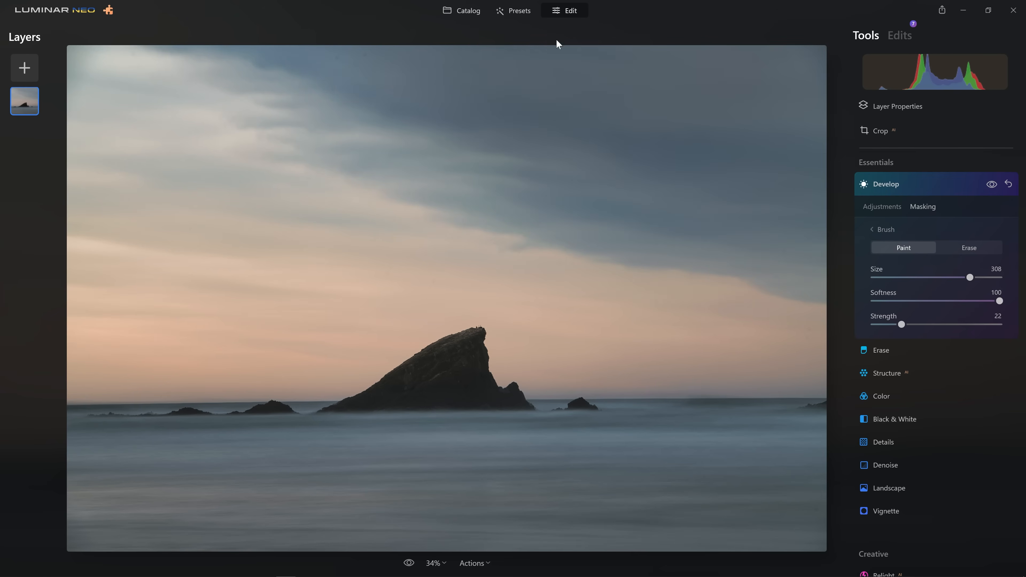
pyautogui.moveTo(548, 50)
pyautogui.mouseDown()
pyautogui.moveTo(756, 60)
pyautogui.moveTo(819, 106)
pyautogui.moveTo(869, 206)
pyautogui.moveTo(778, 197)
pyautogui.moveTo(671, 106)
pyautogui.moveTo(321, 46)
pyautogui.mouseUp()
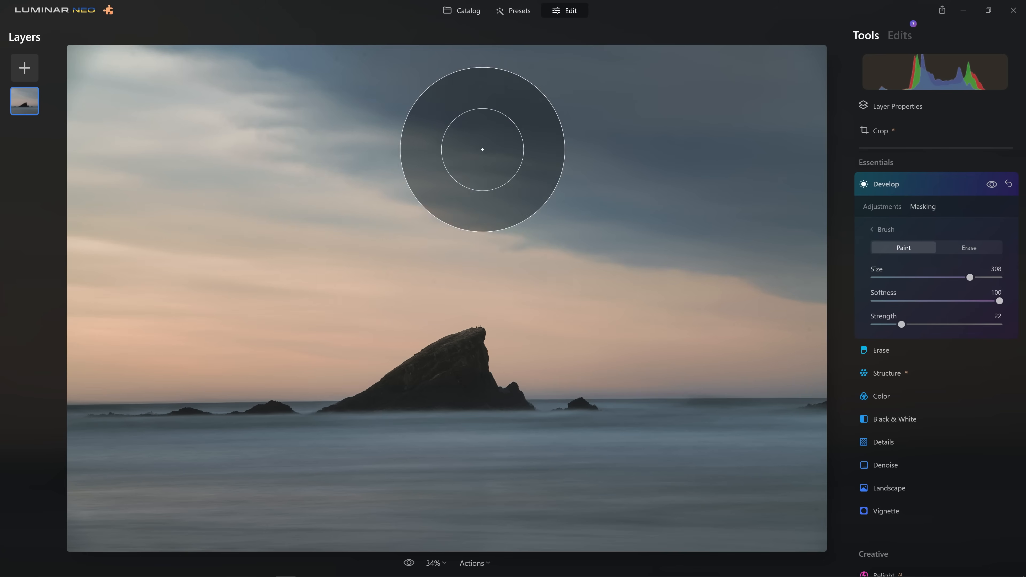
pyautogui.moveTo(632, 50)
pyautogui.mouseDown()
pyautogui.moveTo(818, 50)
pyautogui.moveTo(844, 66)
pyautogui.moveTo(832, 64)
pyautogui.moveTo(833, 74)
pyautogui.mouseUp()
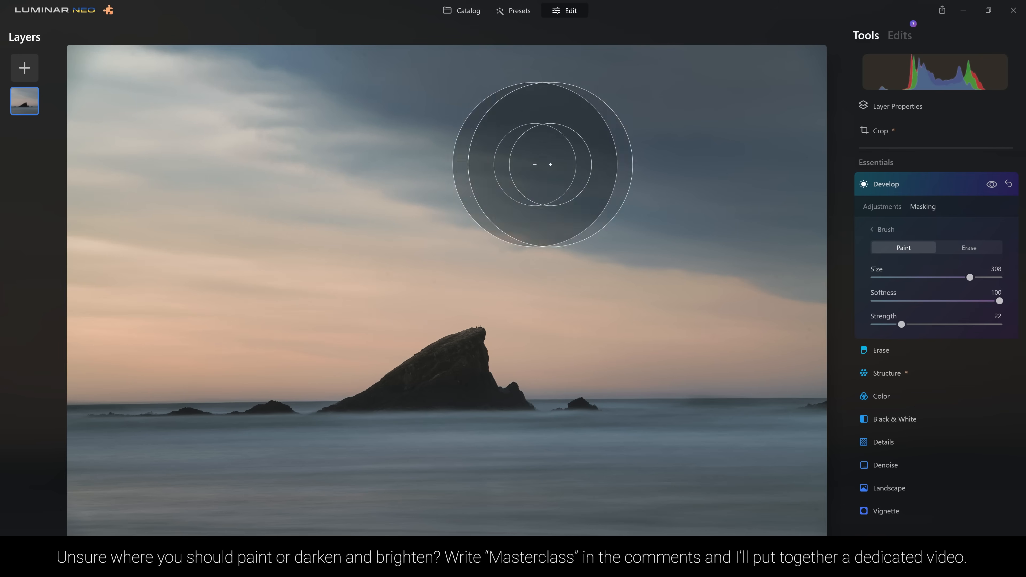
pyautogui.click(751, 188)
# Step: Reduce the mask brush to size 236 and paint the darkening twice across the foreground water
pyautogui.press('[')
pyautogui.press('[')
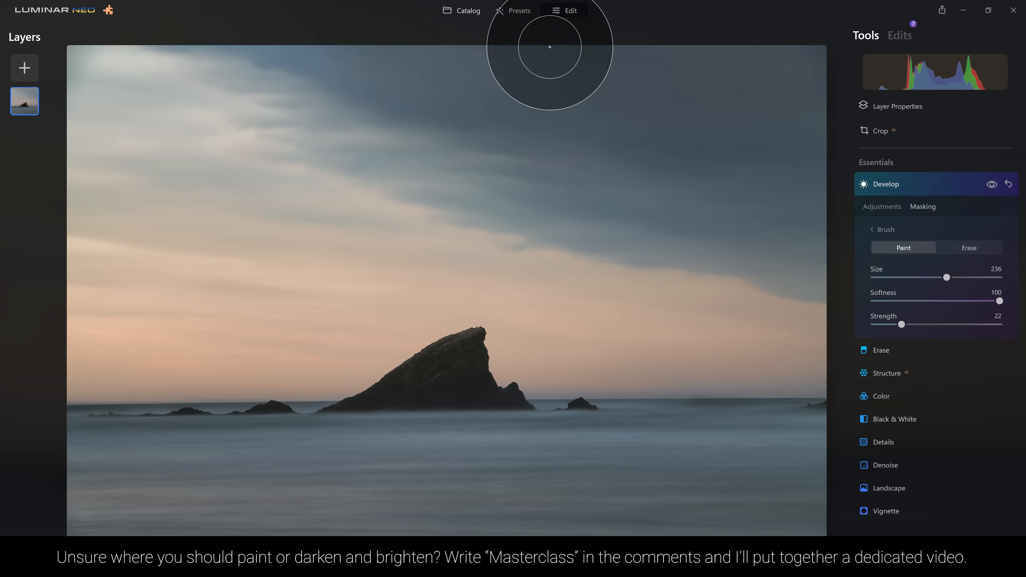
pyautogui.moveTo(823, 522)
pyautogui.mouseDown()
pyautogui.moveTo(703, 539)
pyautogui.moveTo(446, 527)
pyautogui.moveTo(50, 542)
pyautogui.mouseUp()
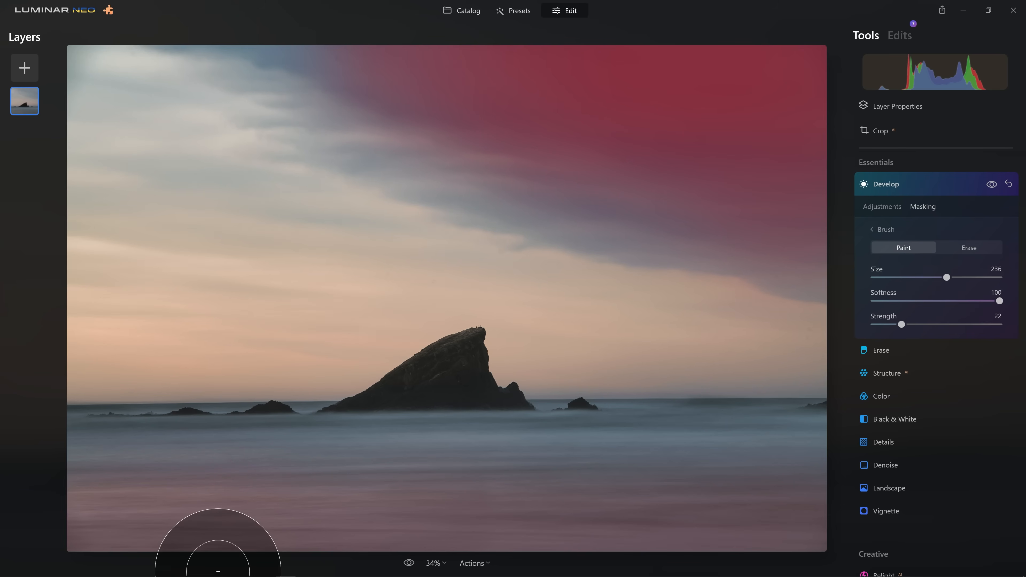
pyautogui.moveTo(808, 522); pyautogui.dragTo(33, 542)
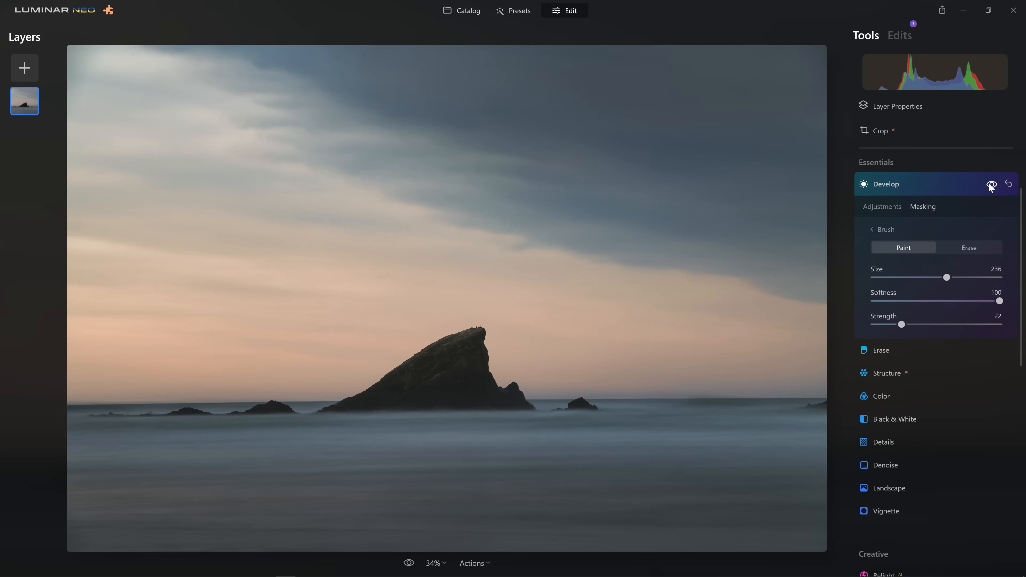
# Step: Compare the photo with the masked Develop adjustment off and on
pyautogui.click(991, 185)
pyautogui.click(990, 185)
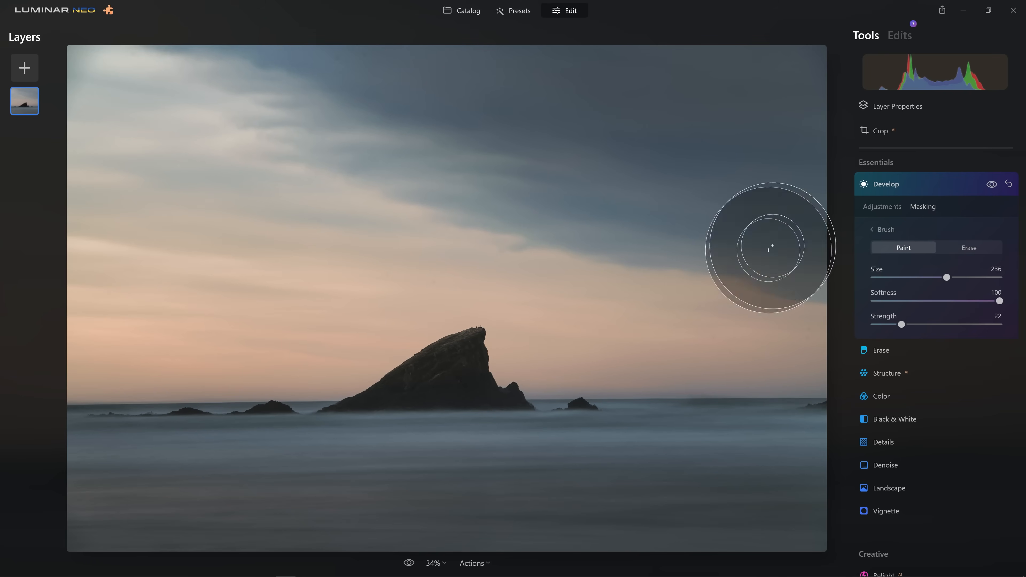
pyautogui.click(990, 187)
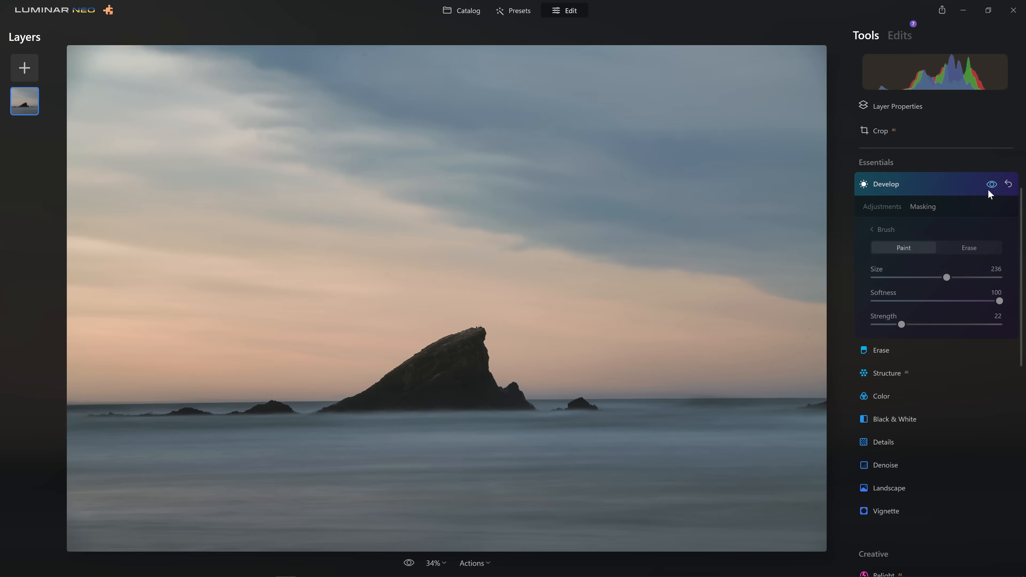
pyautogui.click(991, 186)
# Step: Start a second Develop adjustment, raise its exposure to 1.67 and lower its highlights to -100
pyautogui.click(921, 187)
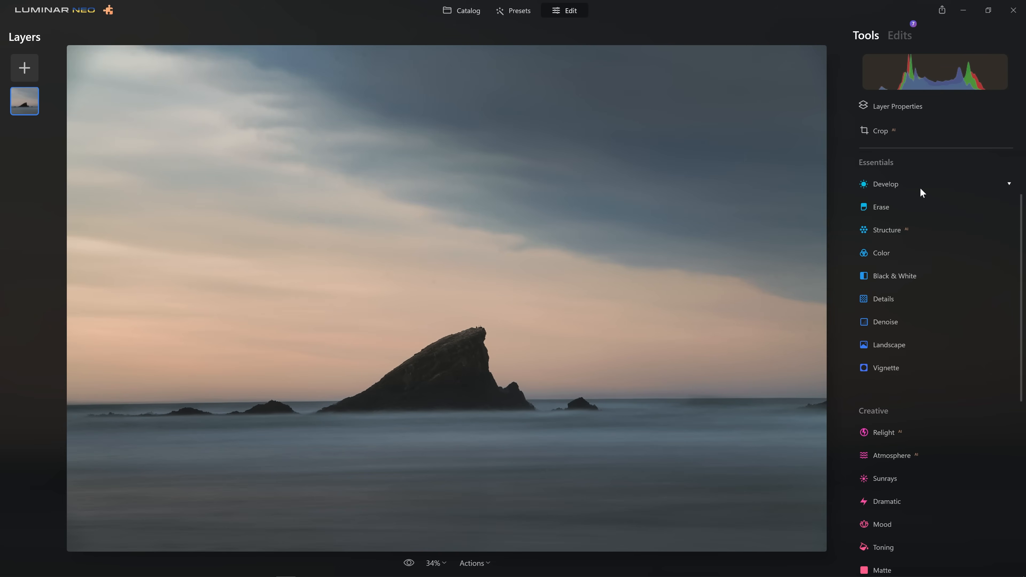
pyautogui.click(921, 187)
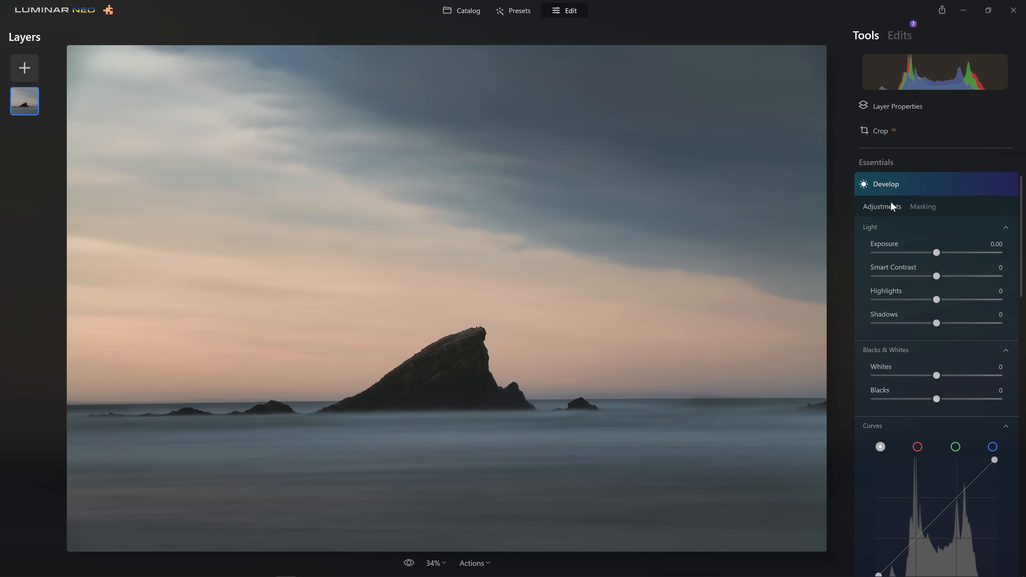
pyautogui.scroll(-2, 890, 202)
pyautogui.scroll(3, 895, 207)
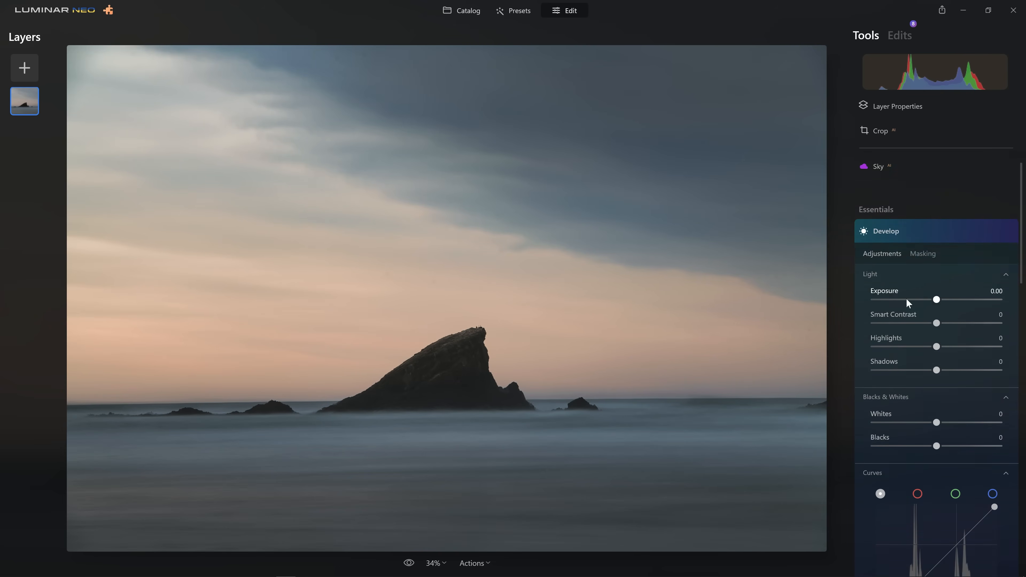
pyautogui.scroll(-1, 907, 303)
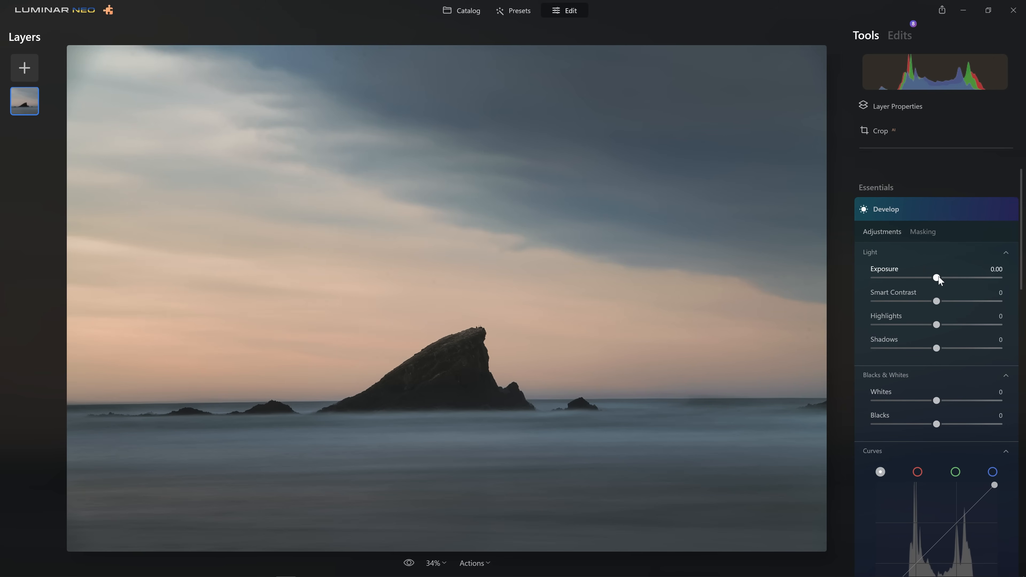
pyautogui.moveTo(943, 279); pyautogui.dragTo(959, 280)
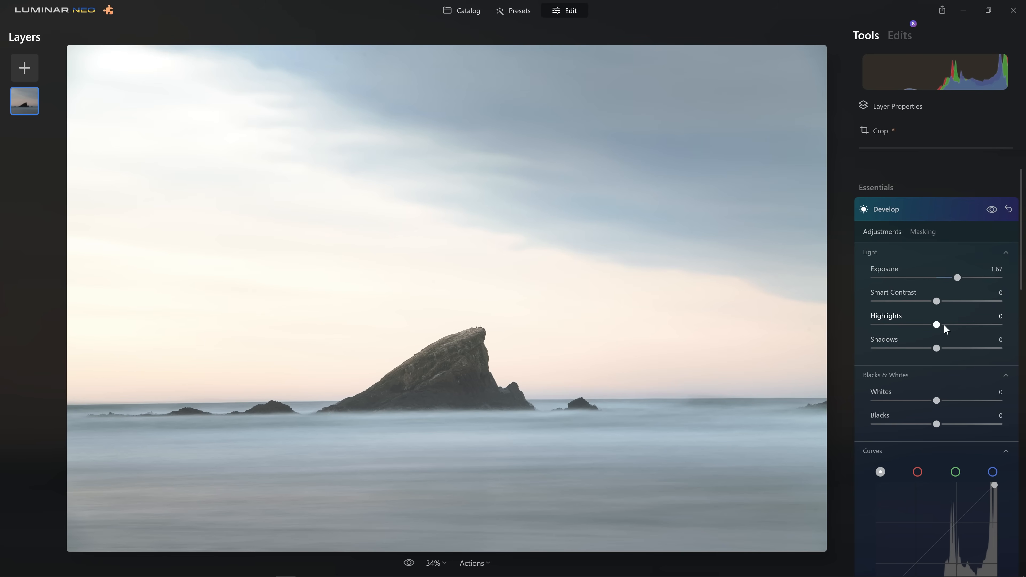
pyautogui.moveTo(941, 326); pyautogui.dragTo(863, 333)
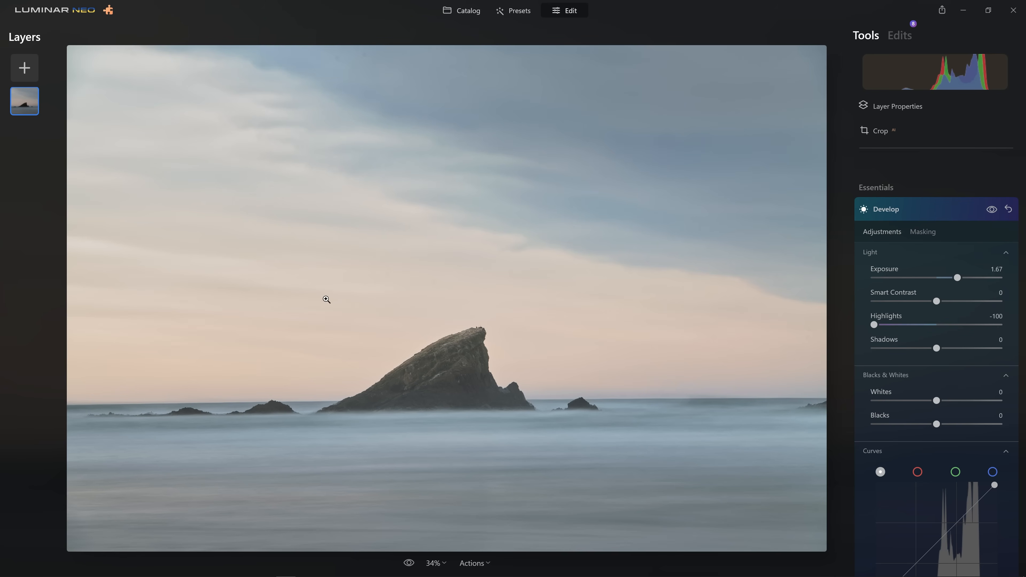
# Step: Raise the second Develop adjustment's smart contrast to 100 and settle its exposure at 1.75
pyautogui.moveTo(957, 278); pyautogui.dragTo(962, 278)
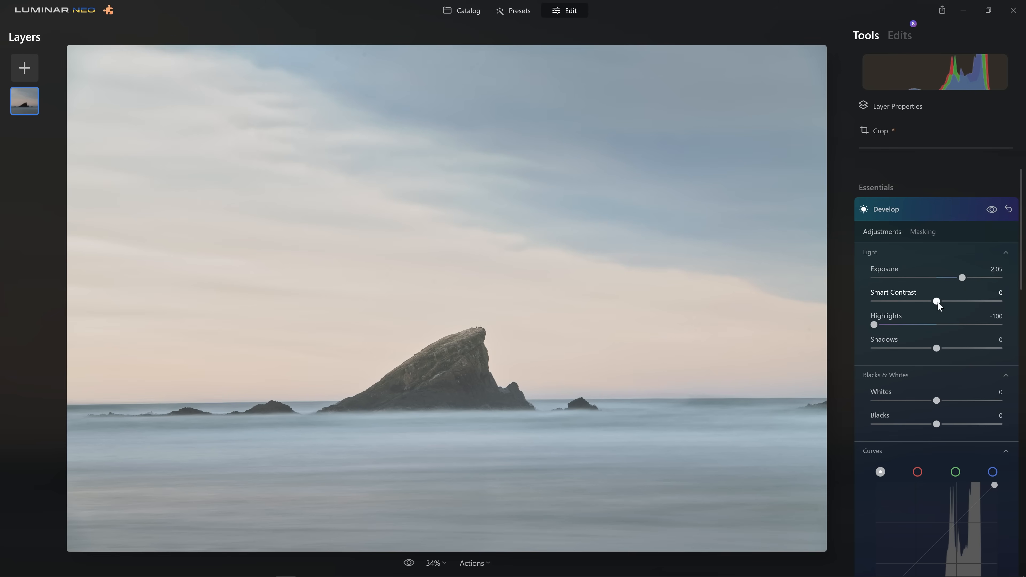
pyautogui.moveTo(938, 301); pyautogui.dragTo(1002, 312)
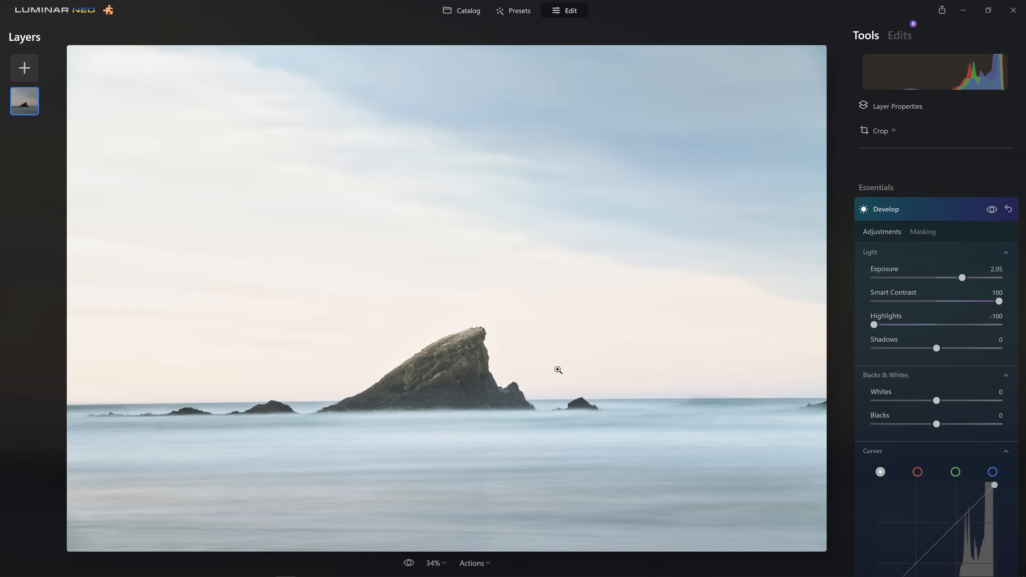
pyautogui.moveTo(963, 279); pyautogui.dragTo(959, 280)
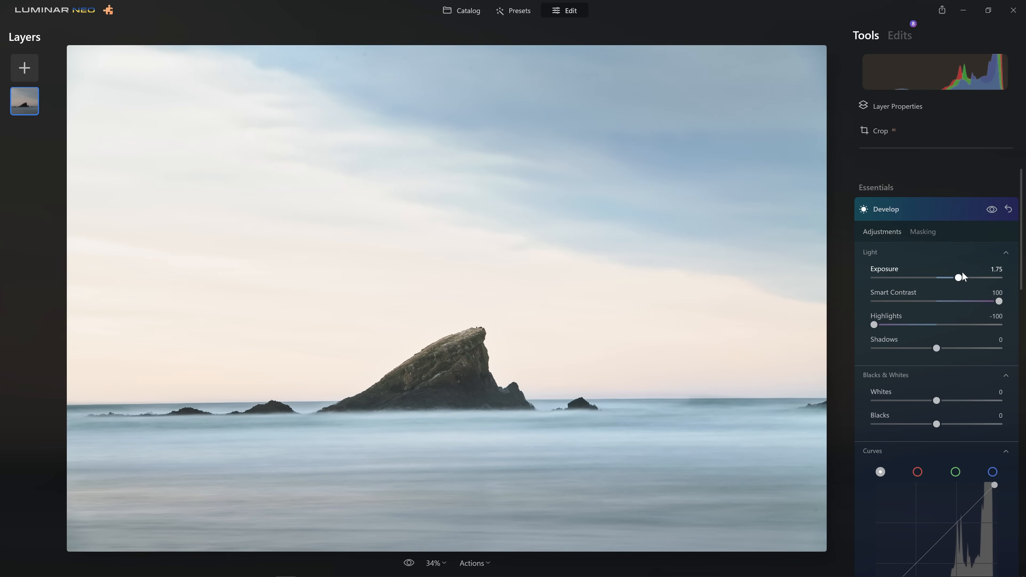
pyautogui.scroll(-10, 987, 409)
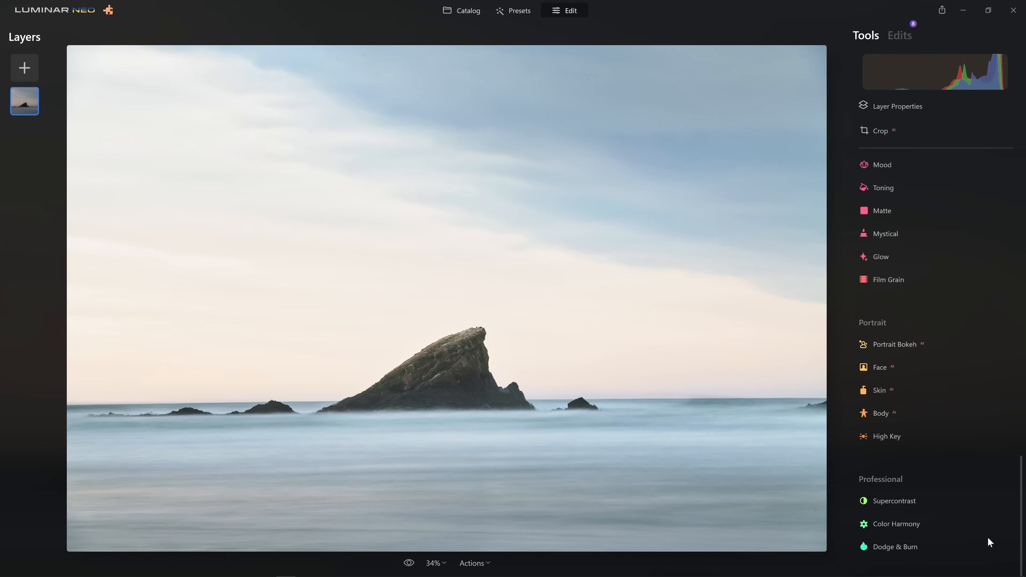
pyautogui.click(907, 547)
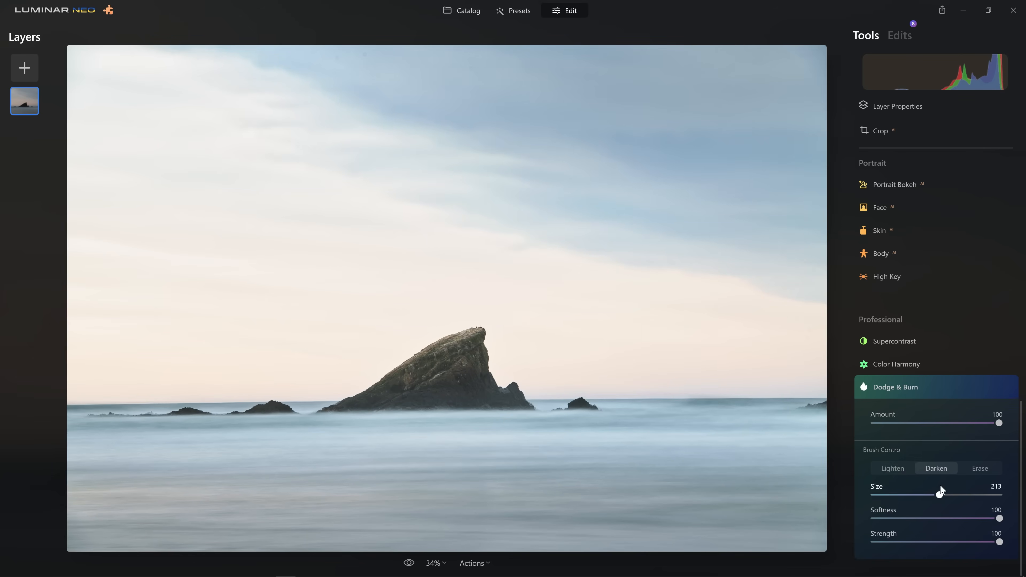
pyautogui.click(903, 468)
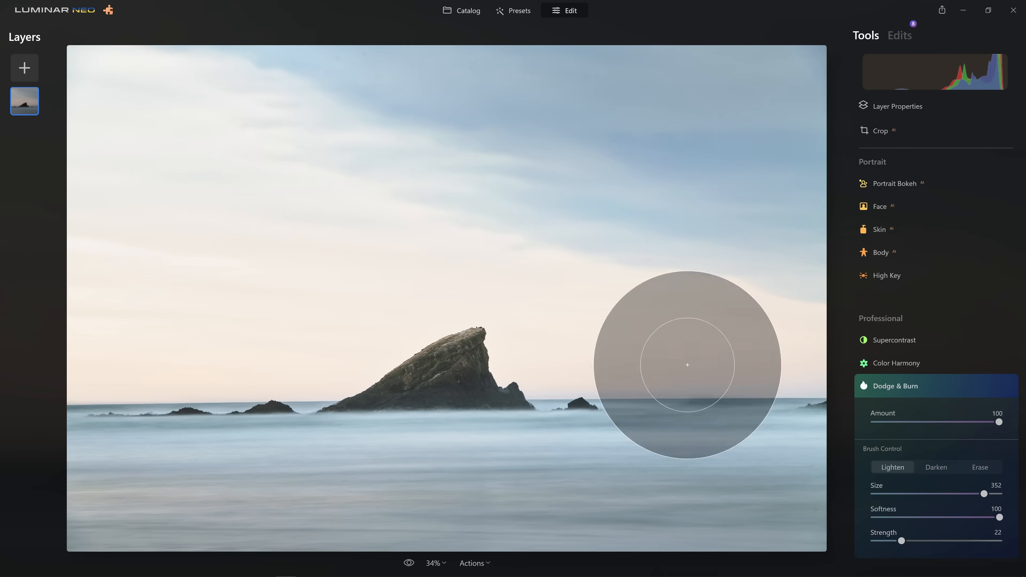
pyautogui.scroll(10, 982, 363)
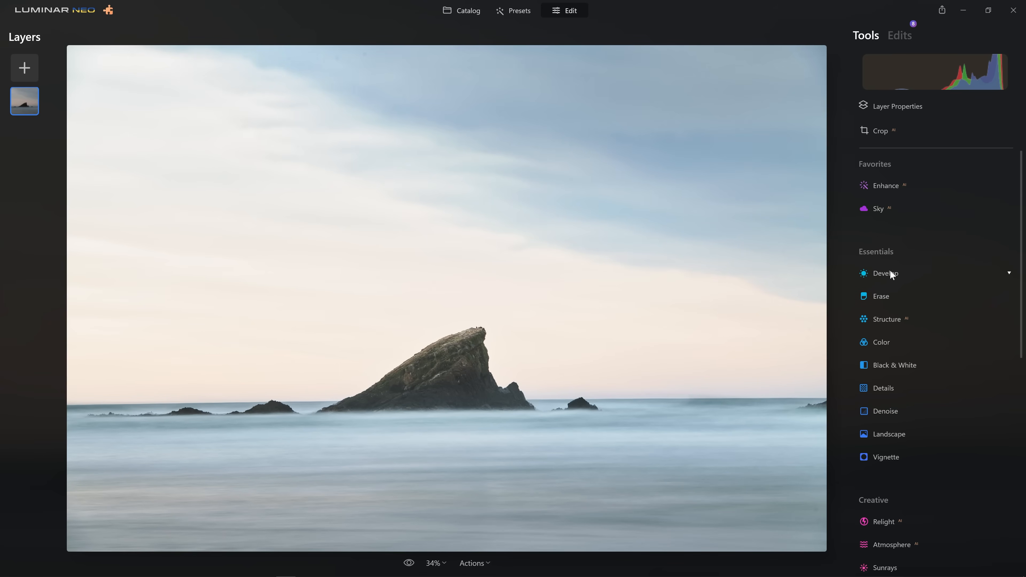
pyautogui.click(891, 266)
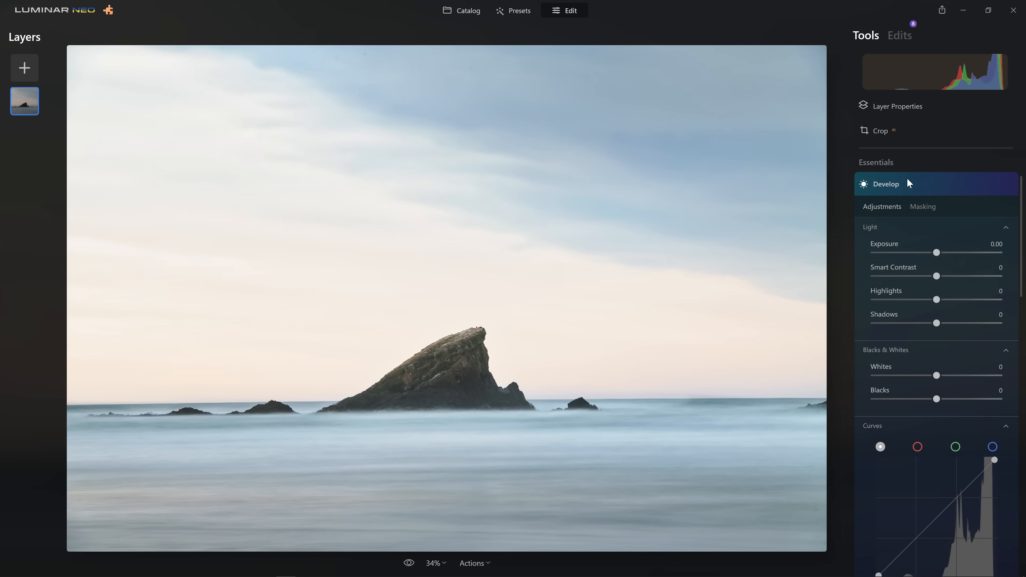
pyautogui.click(912, 186)
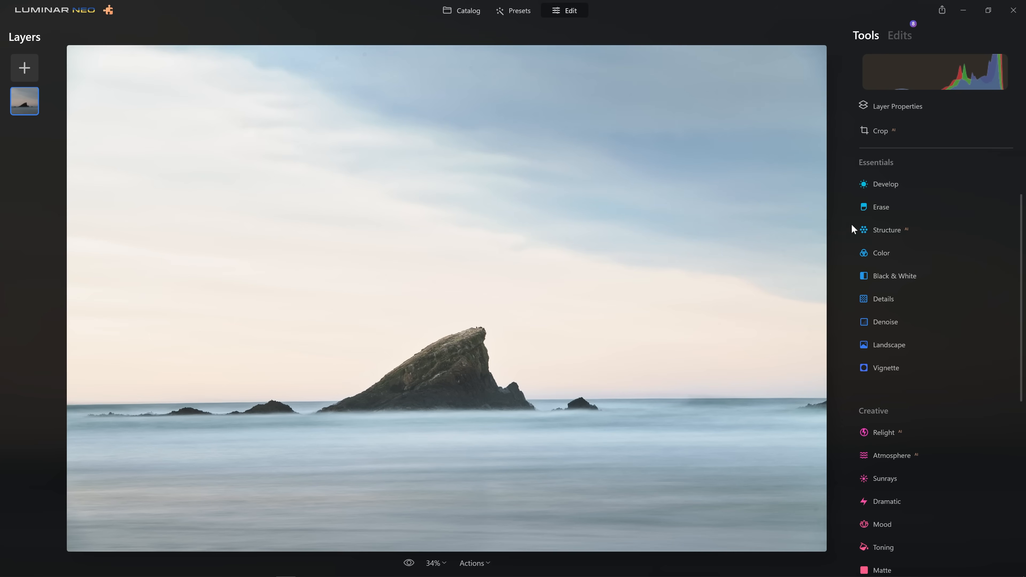
# Step: Reopen the brightening Develop adjustment among the applied edits and set its color saturation to 19
pyautogui.click(900, 38)
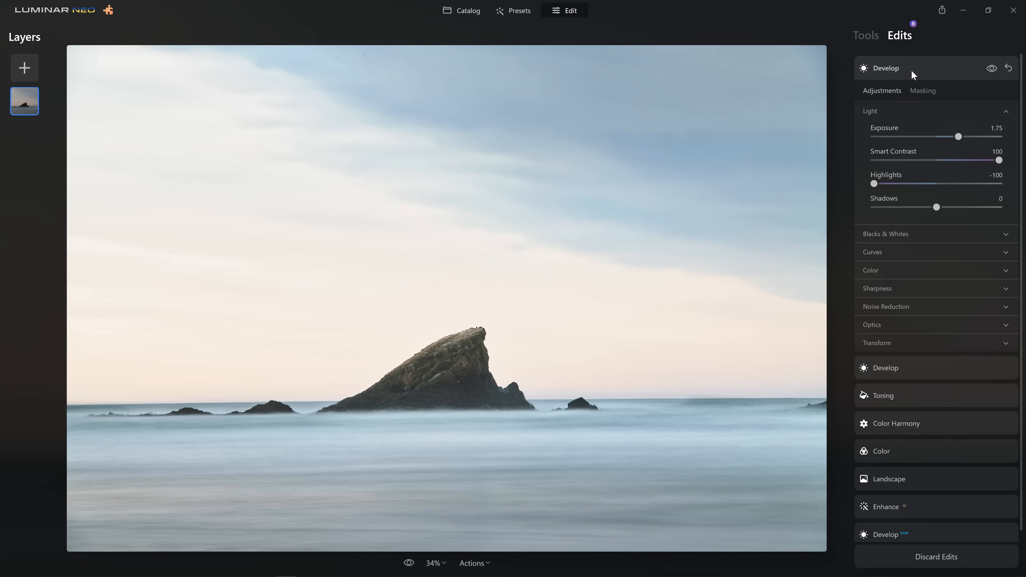
pyautogui.click(910, 274)
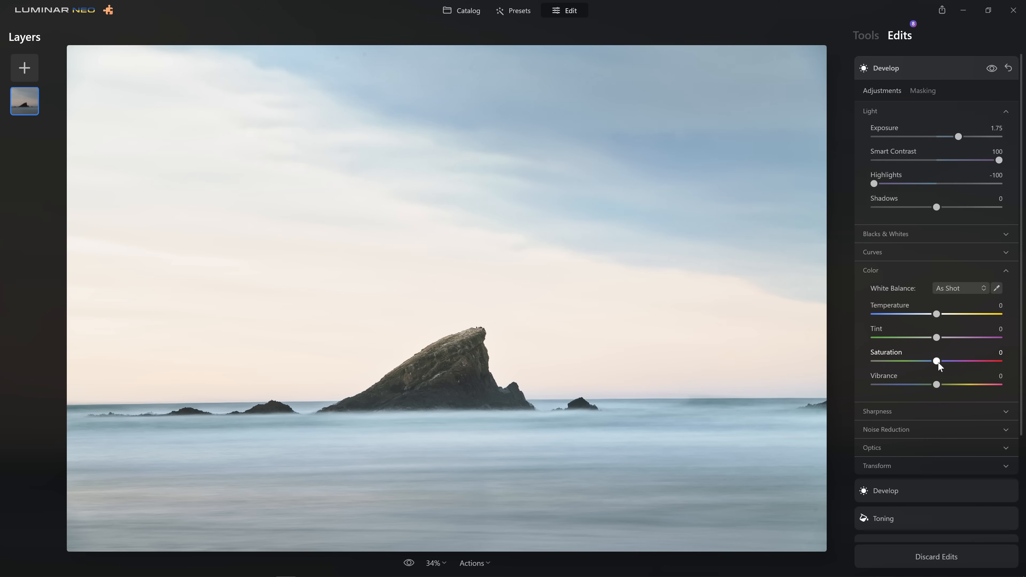
pyautogui.moveTo(945, 363); pyautogui.dragTo(957, 365)
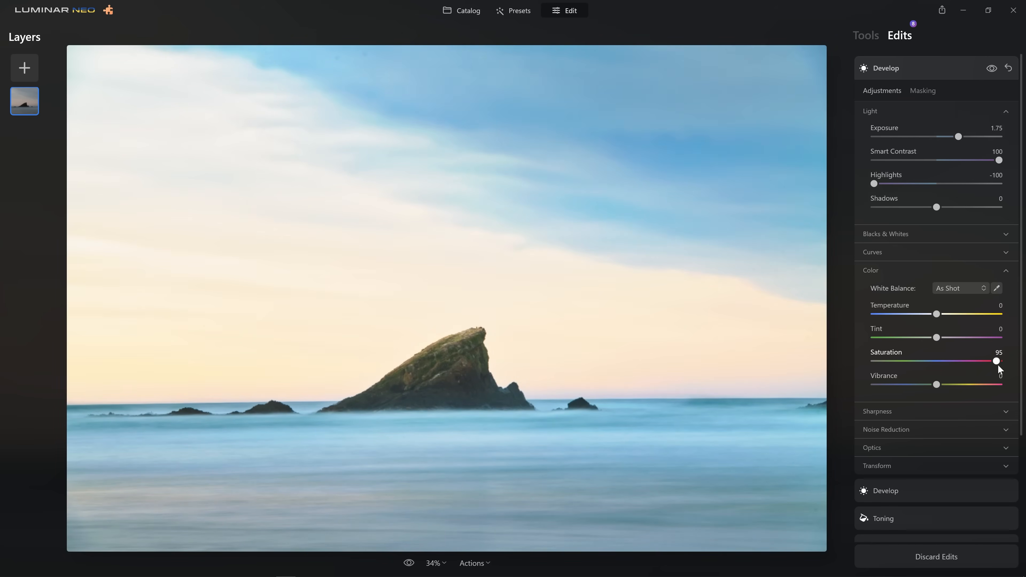
pyautogui.moveTo(959, 367); pyautogui.dragTo(950, 370)
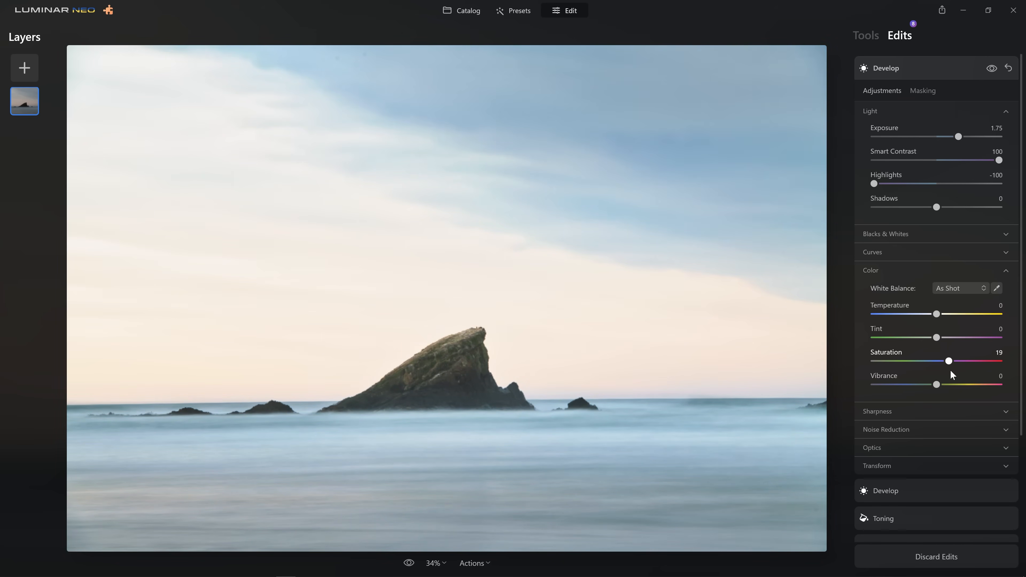
# Step: Invert the brightening Develop's mask and paint it along the horizon and rock with a size 236 brush at strength 22
pyautogui.click(925, 91)
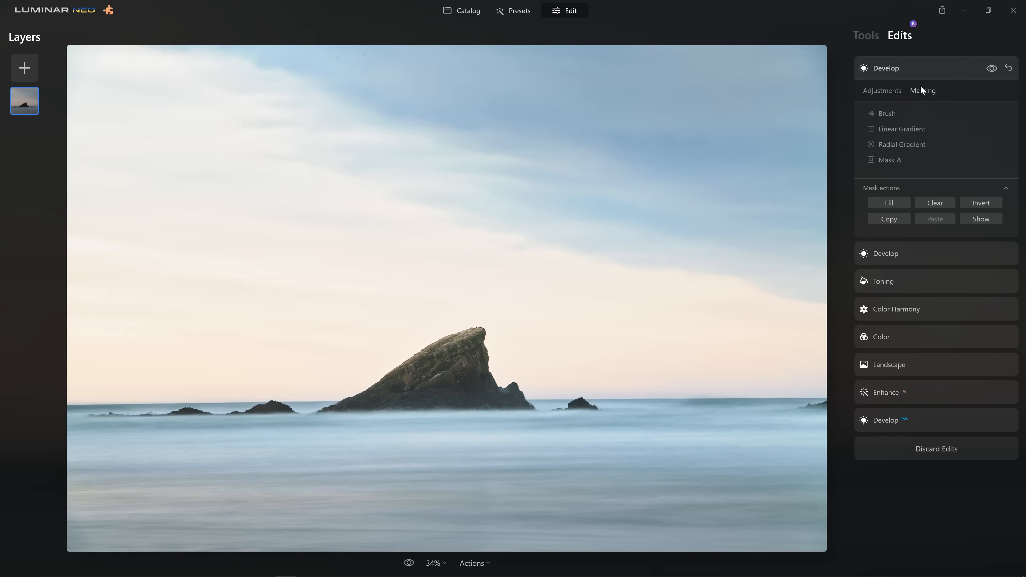
pyautogui.click(986, 202)
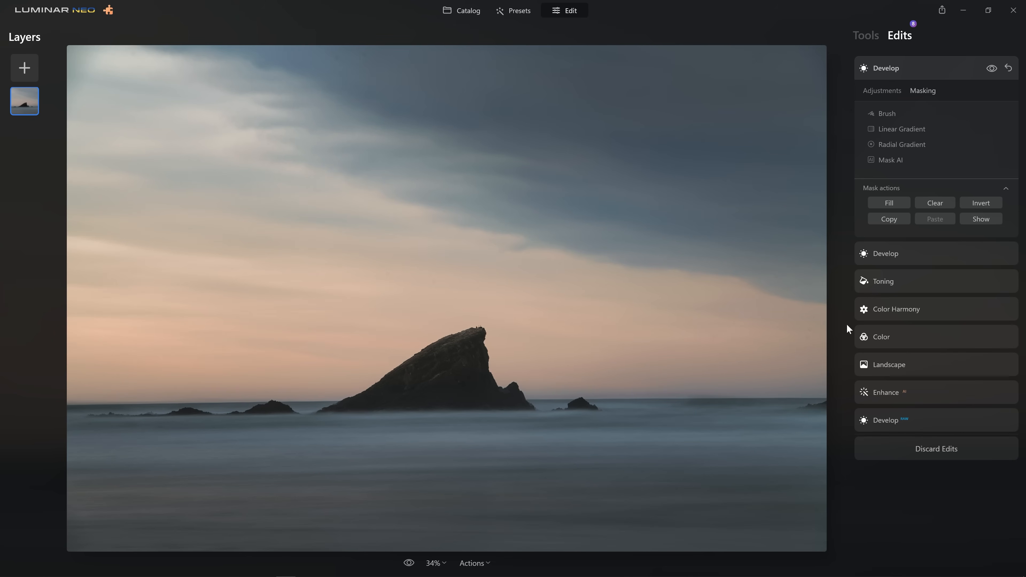
pyautogui.click(886, 109)
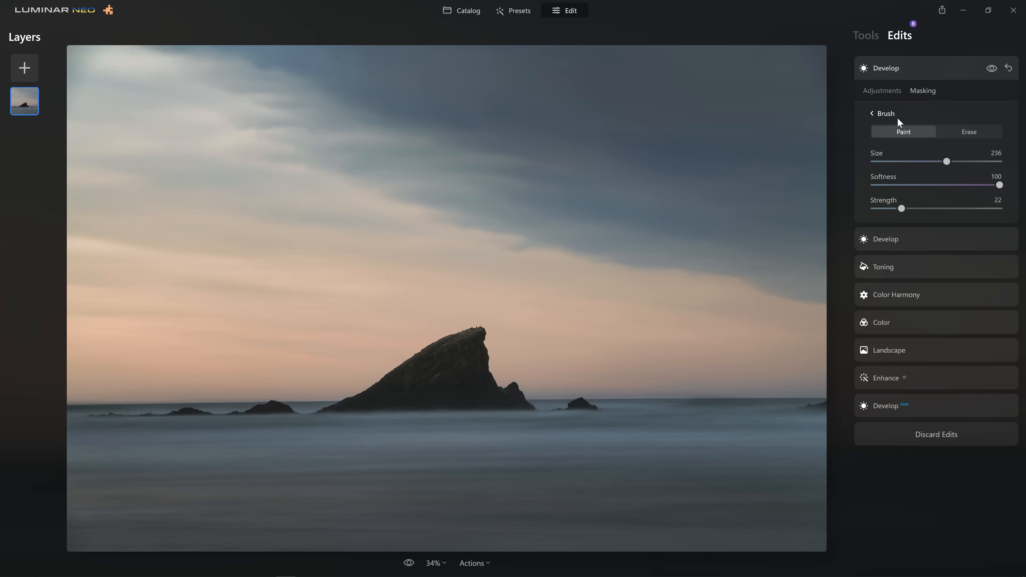
pyautogui.moveTo(801, 324)
pyautogui.mouseDown()
pyautogui.moveTo(756, 378)
pyautogui.moveTo(391, 367)
pyautogui.moveTo(130, 402)
pyautogui.moveTo(95, 393)
pyautogui.moveTo(646, 402)
pyautogui.moveTo(816, 390)
pyautogui.moveTo(792, 389)
pyautogui.mouseUp()
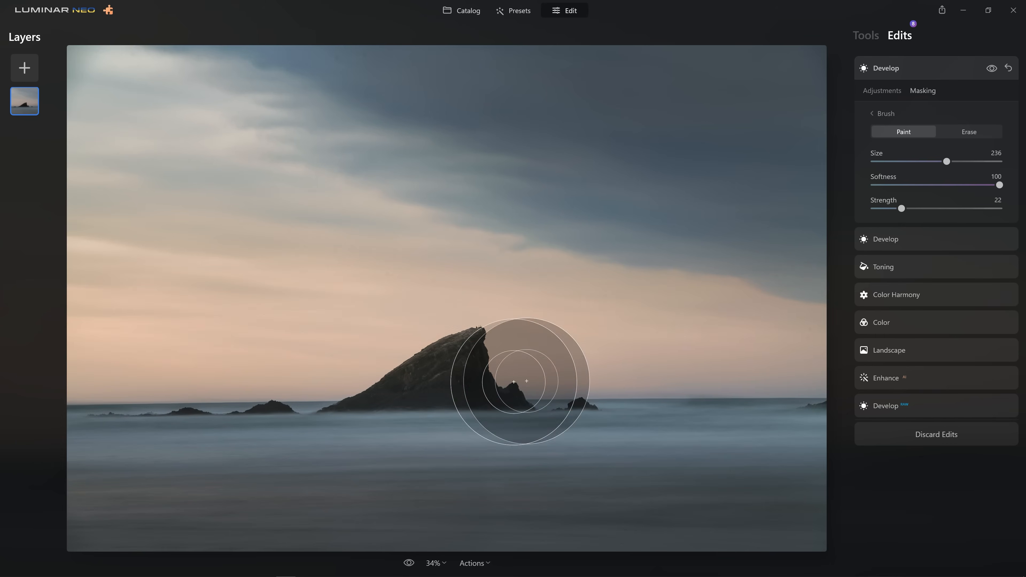
pyautogui.moveTo(481, 367)
pyautogui.mouseDown()
pyautogui.moveTo(458, 374)
pyautogui.moveTo(487, 390)
pyautogui.mouseUp()
pyautogui.moveTo(93, 372); pyautogui.dragTo(683, 374)
# Step: Shrink the mask brush and paint the brightening over the lower slope of the main rock toward the small rocks beside it
pyautogui.press('[')
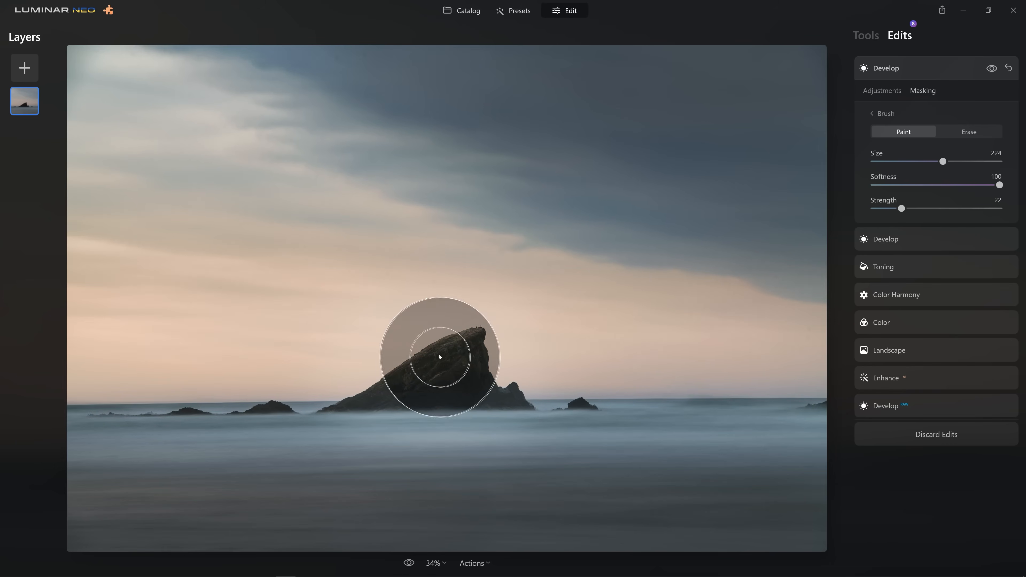
pyautogui.press('[')
pyautogui.press('[')
pyautogui.press('[')
pyautogui.press('[')
pyautogui.press('[')
pyautogui.press('[')
pyautogui.press('[')
pyautogui.press('[')
pyautogui.press('[')
pyautogui.moveTo(410, 389)
pyautogui.mouseDown()
pyautogui.moveTo(465, 367)
pyautogui.moveTo(349, 408)
pyautogui.moveTo(141, 412)
pyautogui.moveTo(280, 408)
pyautogui.mouseUp()
# Step: Enlarge the mask brush and paint the brightening diagonally across the light band of clouds
pyautogui.press(']')
pyautogui.press(']')
pyautogui.press(']')
pyautogui.press(']')
pyautogui.press(']')
pyautogui.press(']')
pyautogui.press(']')
pyautogui.press(']')
pyautogui.press(']')
pyautogui.press(']')
pyautogui.press(']')
pyautogui.press(']')
pyautogui.press(']')
pyautogui.press(']')
pyautogui.press(']')
pyautogui.press(']')
pyautogui.press(']')
pyautogui.press(']')
pyautogui.press(']')
pyautogui.press(']')
pyautogui.moveTo(80, 56)
pyautogui.mouseDown()
pyautogui.moveTo(151, 69)
pyautogui.moveTo(226, 141)
pyautogui.moveTo(257, 138)
pyautogui.moveTo(271, 208)
pyautogui.moveTo(336, 211)
pyautogui.moveTo(162, 112)
pyautogui.moveTo(226, 59)
pyautogui.moveTo(98, 61)
pyautogui.moveTo(403, 274)
pyautogui.moveTo(388, 227)
pyautogui.moveTo(318, 239)
pyautogui.moveTo(477, 320)
pyautogui.moveTo(760, 351)
pyautogui.moveTo(867, 353)
pyautogui.mouseUp()
# Step: Reduce the mask brush to size 184, paint the brightening over the main rock, and erase it lightly along the horizon
pyautogui.scroll(-10, 630, 345)
pyautogui.scroll(-1, 594, 358)
pyautogui.scroll(-1, 562, 359)
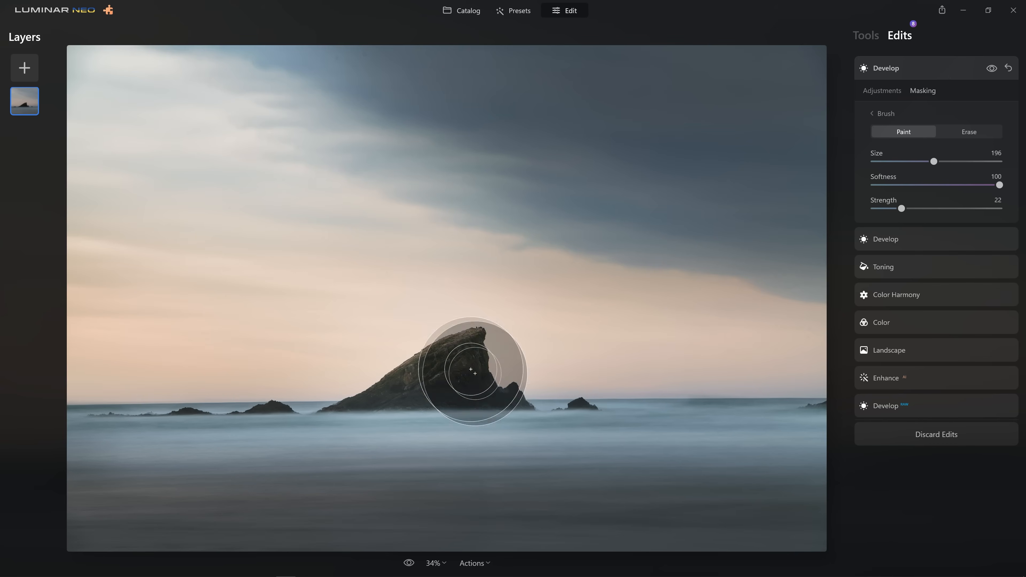
pyautogui.moveTo(552, 350)
pyautogui.mouseDown()
pyautogui.moveTo(473, 338)
pyautogui.moveTo(388, 338)
pyautogui.moveTo(340, 358)
pyautogui.moveTo(19, 371)
pyautogui.moveTo(388, 364)
pyautogui.mouseUp()
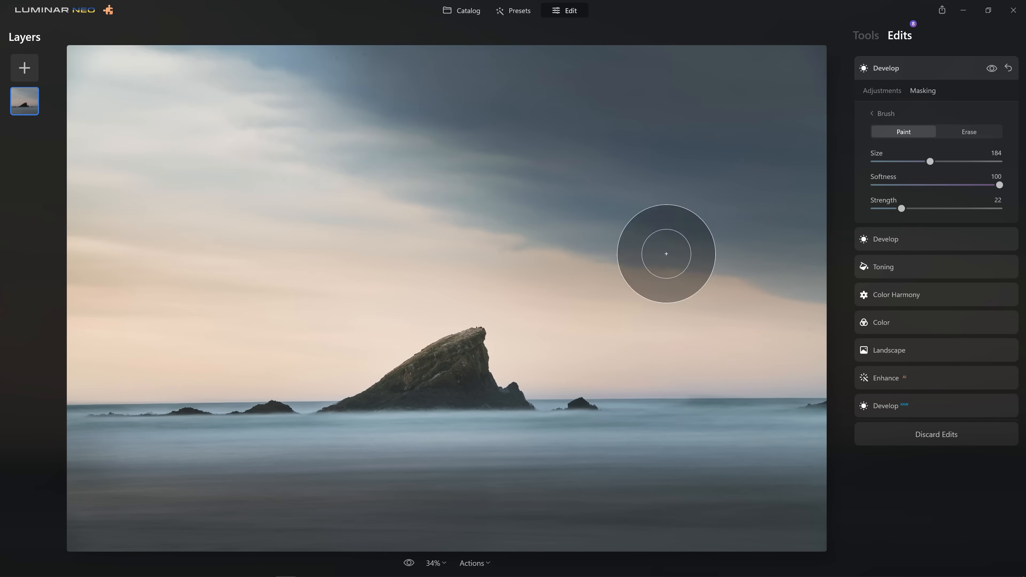
pyautogui.click(959, 136)
pyautogui.moveTo(334, 383)
pyautogui.mouseDown()
pyautogui.moveTo(504, 344)
pyautogui.moveTo(630, 372)
pyautogui.mouseUp()
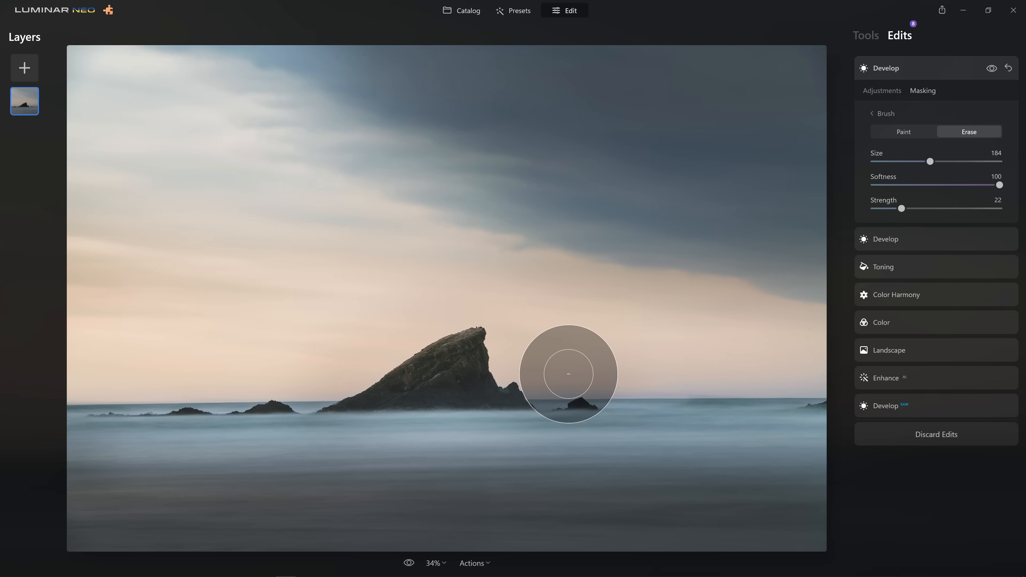
# Step: Compare the photo with the brightening Develop adjustment off and on, and check the edited photo against the original
pyautogui.click(993, 68)
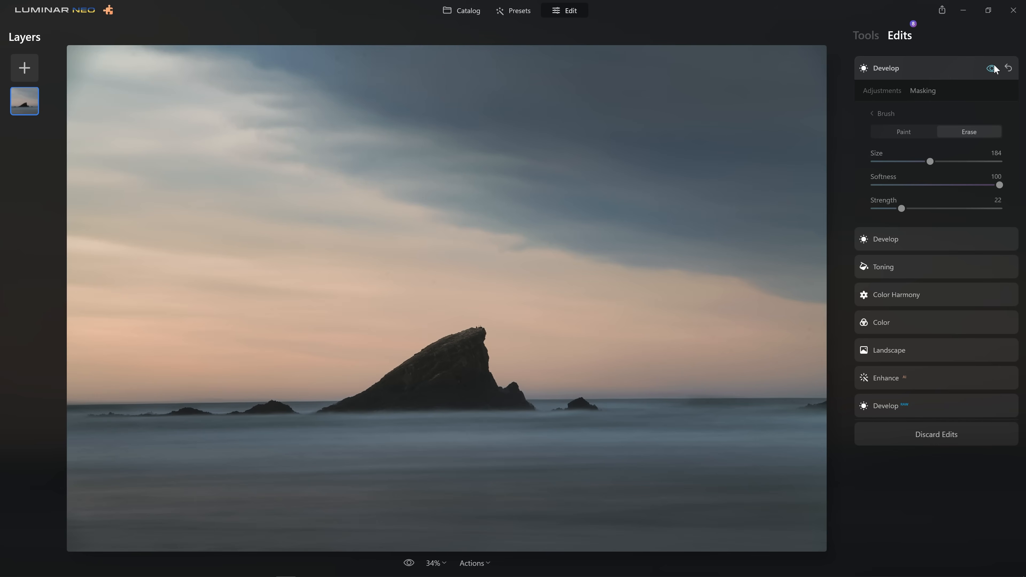
pyautogui.click(994, 68)
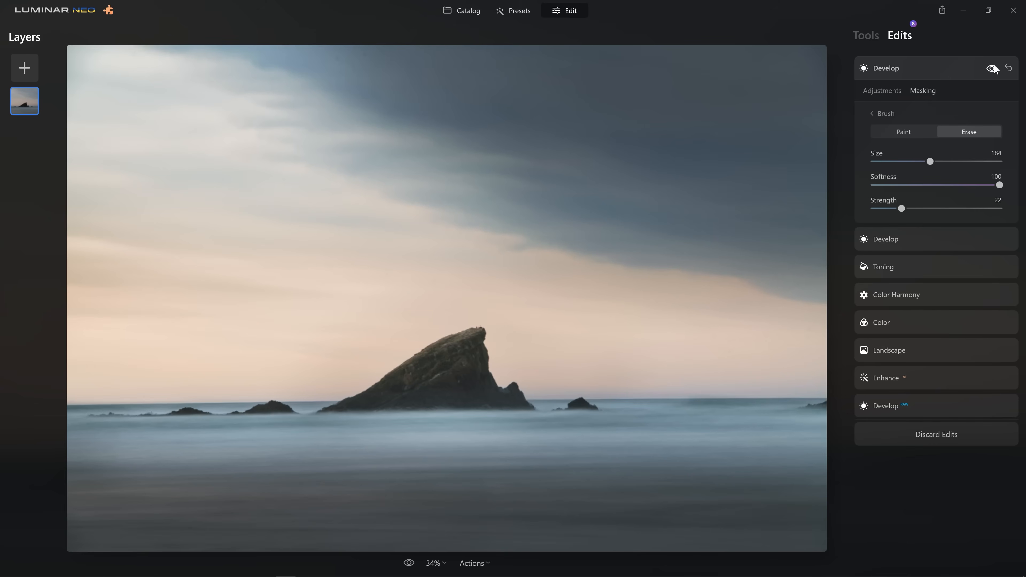
pyautogui.click(994, 68)
pyautogui.click(994, 69)
pyautogui.press('\\')
pyautogui.press('\\')
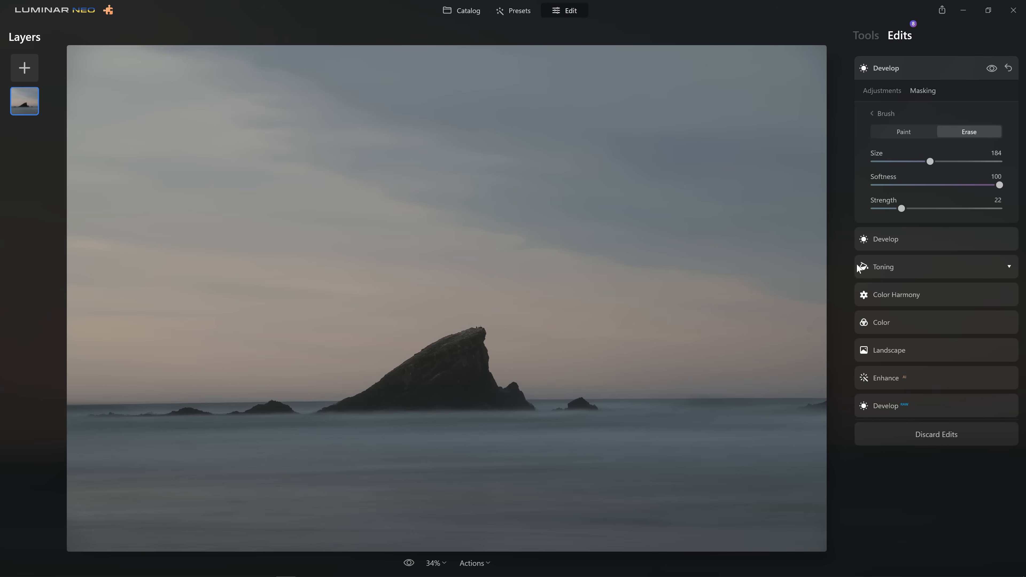